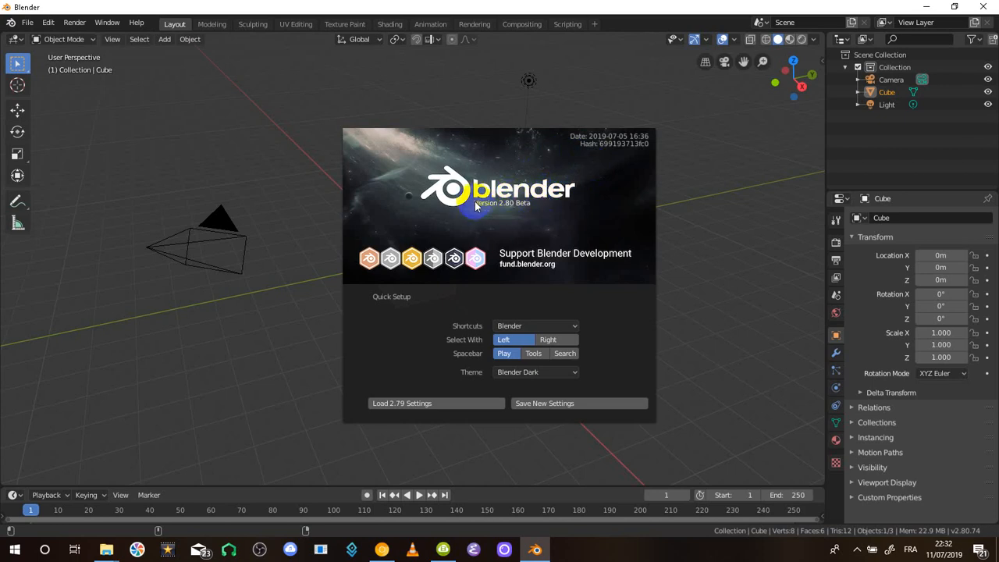
# Dismiss the startup splash screen and bring the default cube into closer view.
pyautogui.click(503, 195)
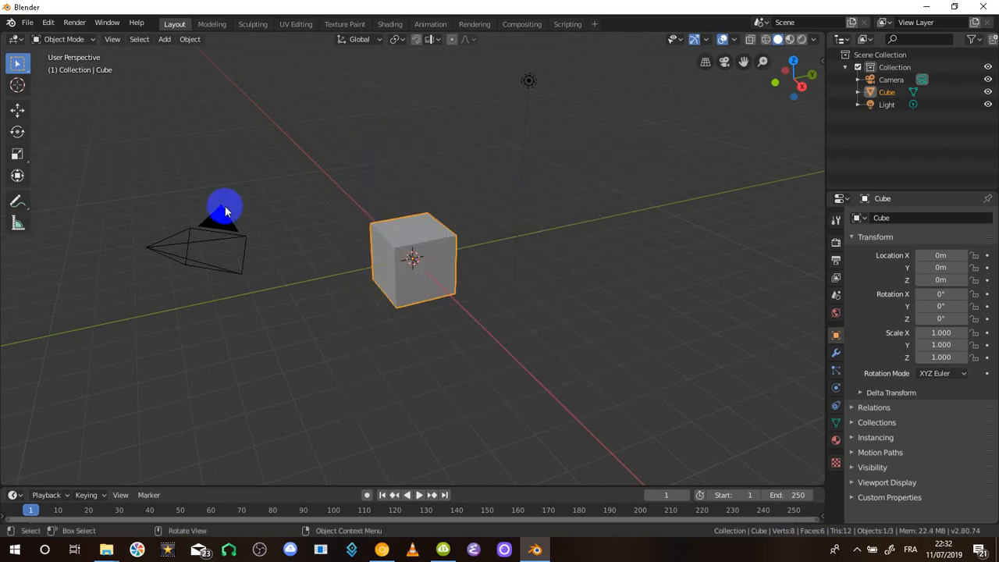
pyautogui.moveTo(528, 178); pyautogui.dragTo(473, 258, button='middle')
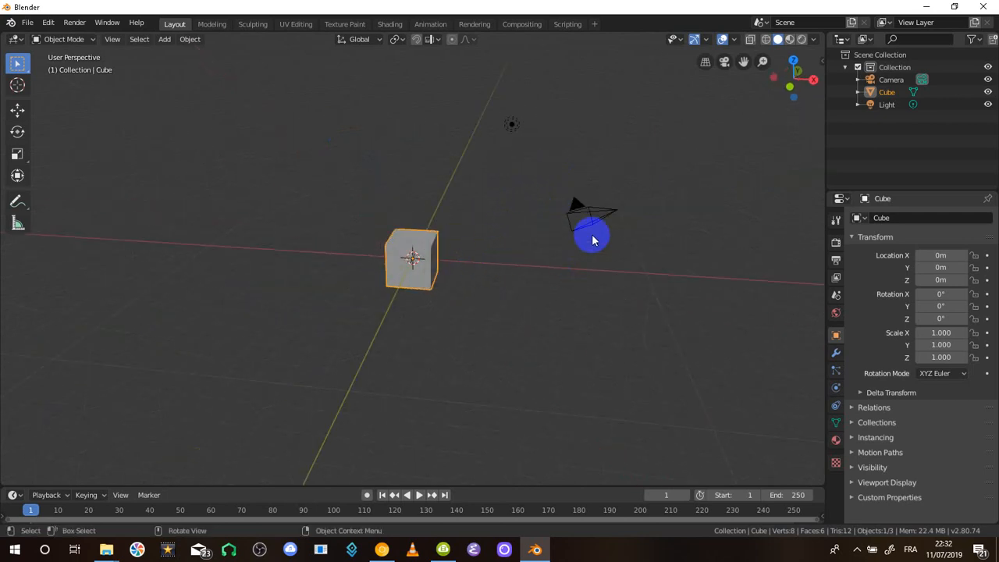
pyautogui.moveTo(366, 273); pyautogui.dragTo(457, 276, button='middle')
pyautogui.scroll(4, 404, 265)
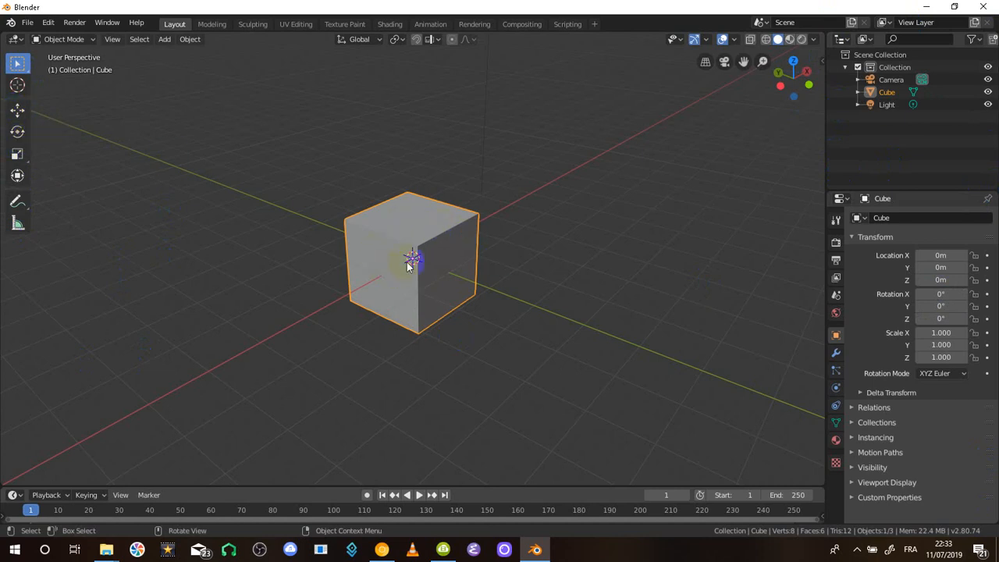
# Try rotating the default cube freely, including with trackball rotation.
pyautogui.press('r')
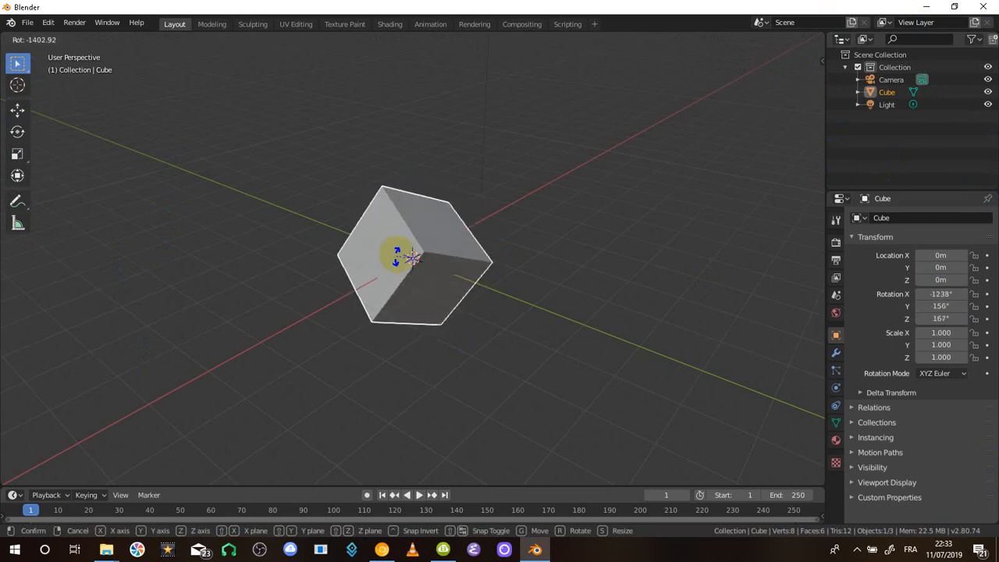
pyautogui.press('r')
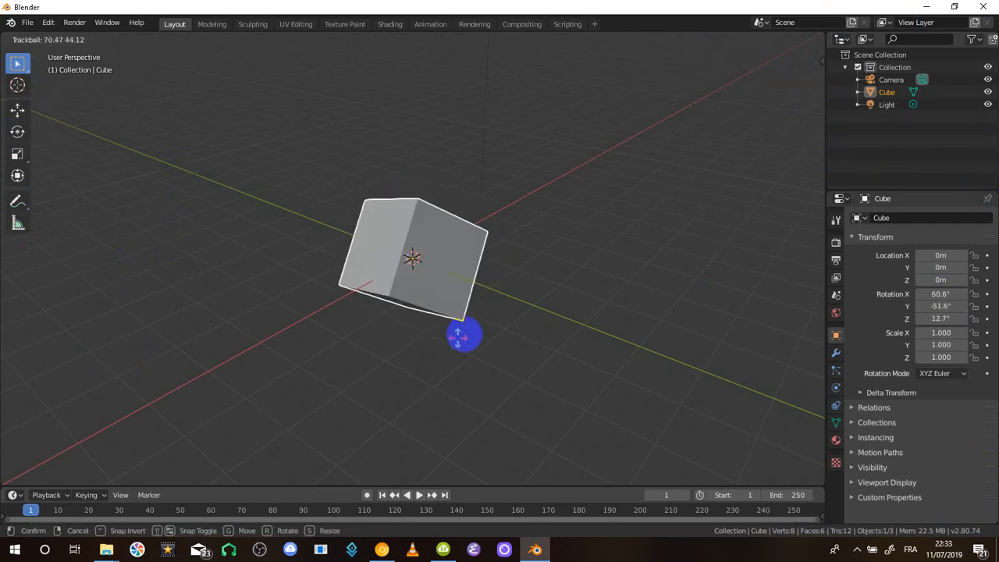
pyautogui.rightClick(444, 278)
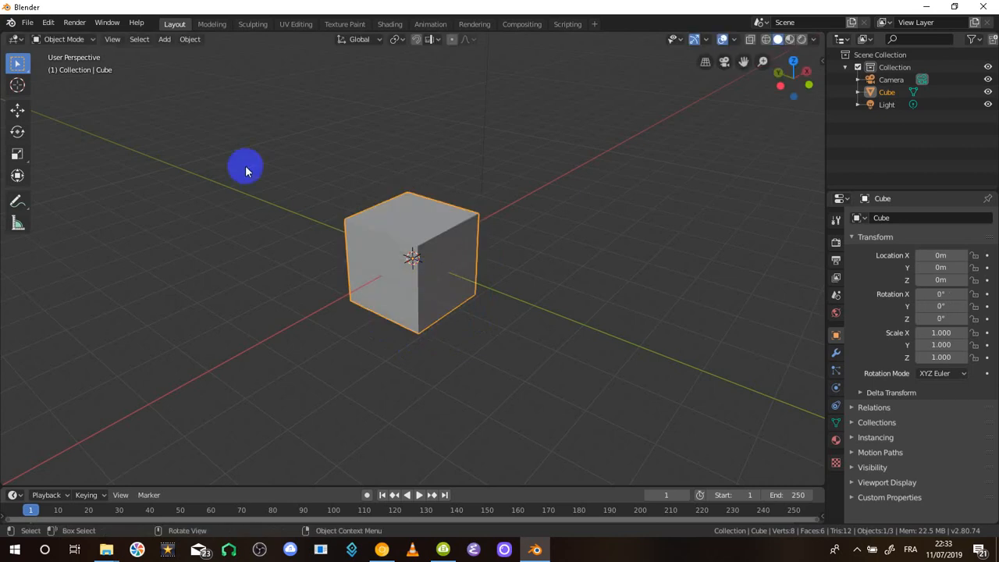
# Use the Move tool to shift the cube to about X 0.006 m, Y 0.11 m, Z 0.19 m.
pyautogui.click(18, 112)
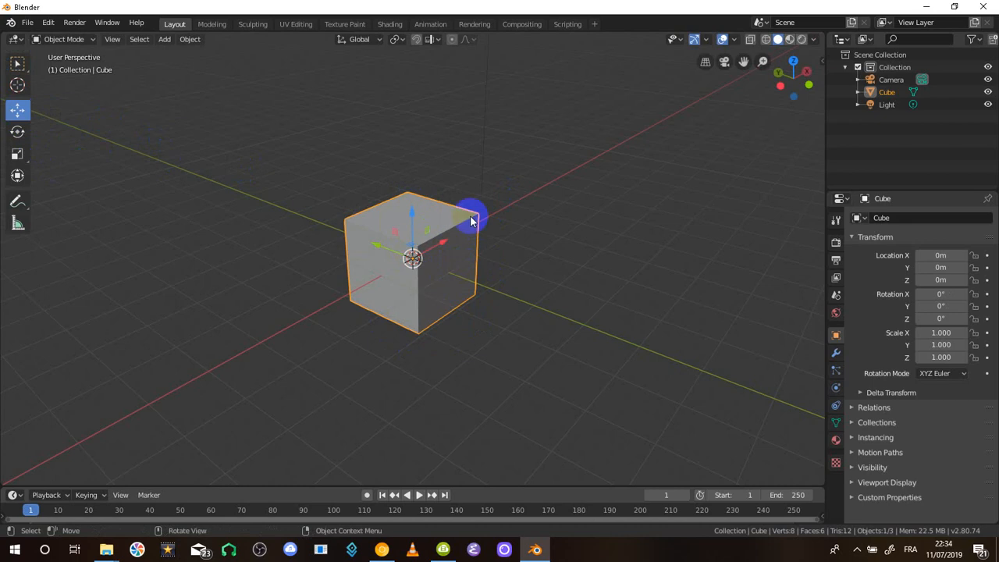
pyautogui.moveTo(428, 301); pyautogui.dragTo(426, 248)
pyautogui.rightClick(426, 247)
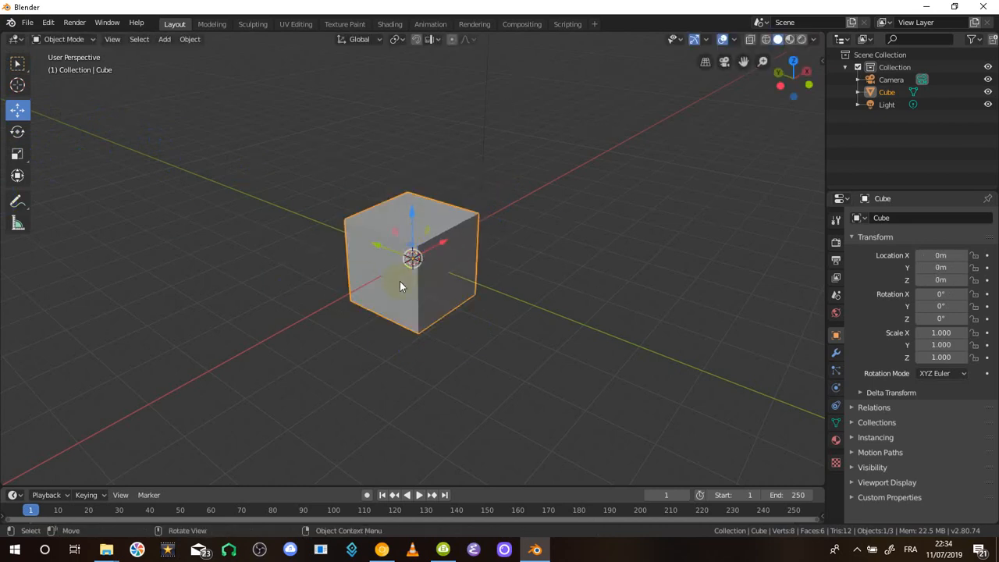
pyautogui.moveTo(412, 253); pyautogui.dragTo(422, 222)
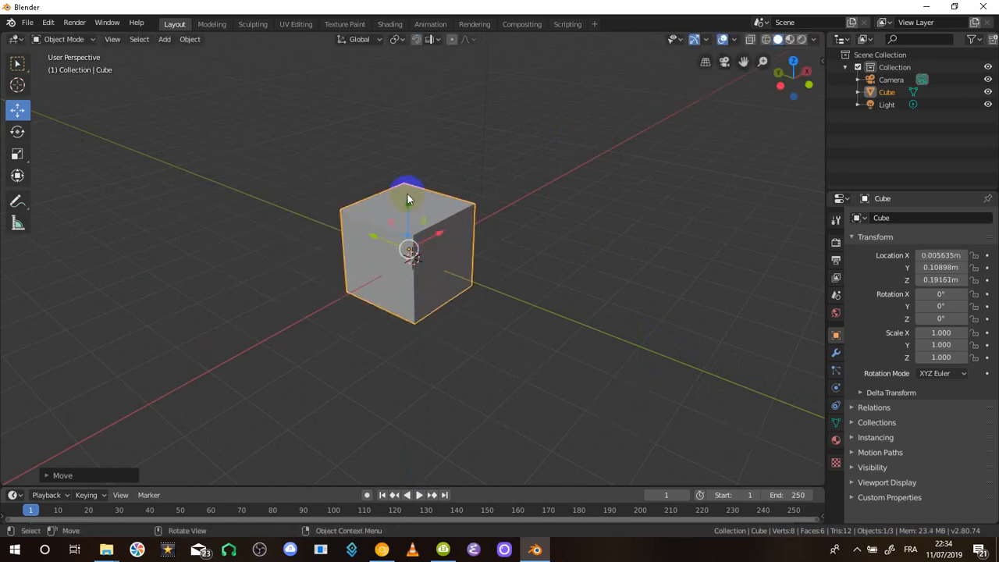
# Scale the cube into a long flat bar at about X 2.49, Y 0.63, Z 0.40.
pyautogui.click(17, 154)
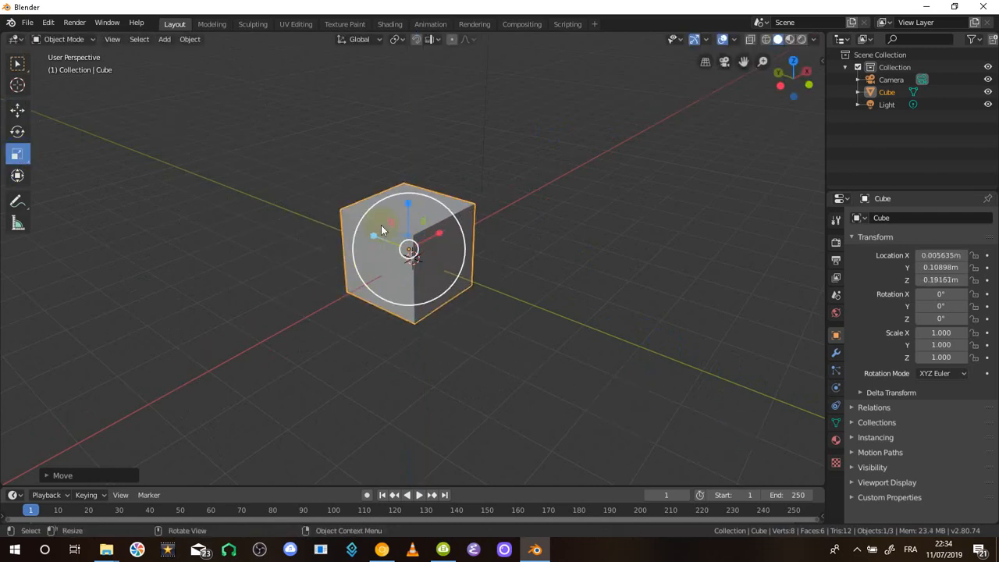
pyautogui.moveTo(375, 237)
pyautogui.mouseDown()
pyautogui.moveTo(404, 245)
pyautogui.moveTo(381, 233)
pyautogui.mouseUp()
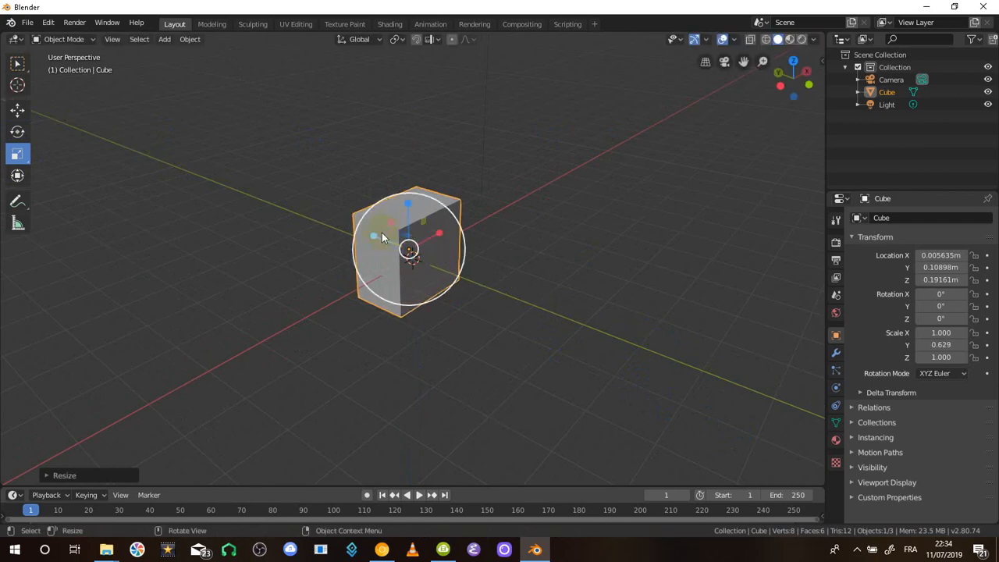
pyautogui.moveTo(408, 202); pyautogui.dragTo(449, 257)
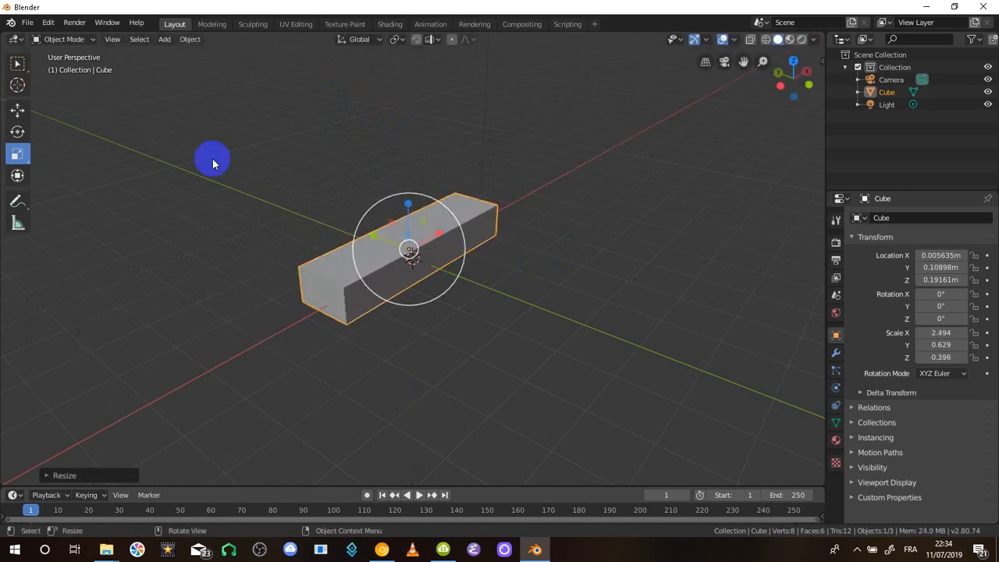
# Draw several freehand annotation strokes around and across the bar, including loops and a small squiggle.
pyautogui.click(17, 200)
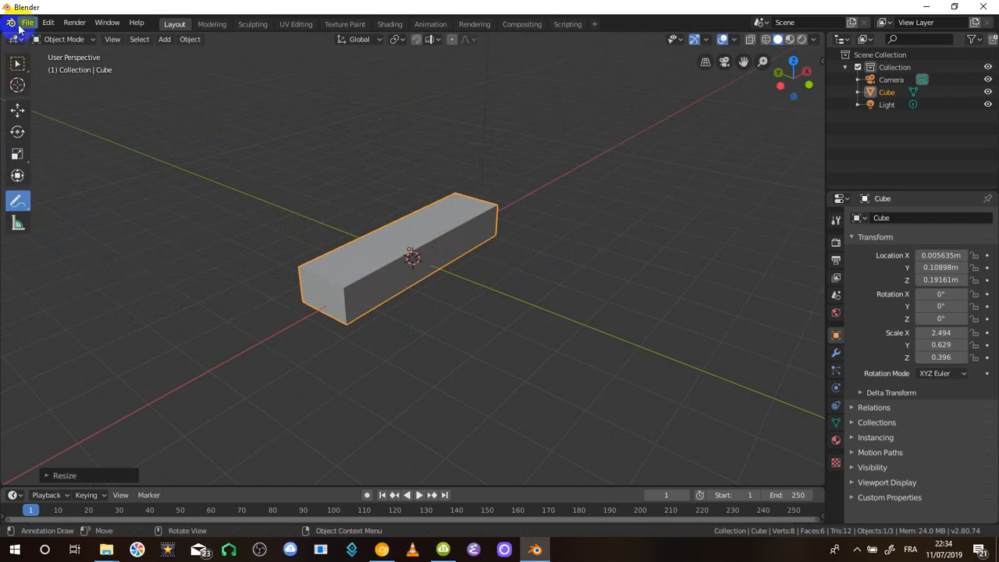
pyautogui.moveTo(187, 187)
pyautogui.mouseDown()
pyautogui.moveTo(227, 167)
pyautogui.moveTo(239, 250)
pyautogui.moveTo(319, 361)
pyautogui.moveTo(376, 369)
pyautogui.mouseUp()
pyautogui.moveTo(422, 134)
pyautogui.mouseDown()
pyautogui.moveTo(377, 156)
pyautogui.moveTo(548, 248)
pyautogui.moveTo(628, 160)
pyautogui.moveTo(553, 107)
pyautogui.moveTo(472, 118)
pyautogui.moveTo(533, 154)
pyautogui.mouseUp()
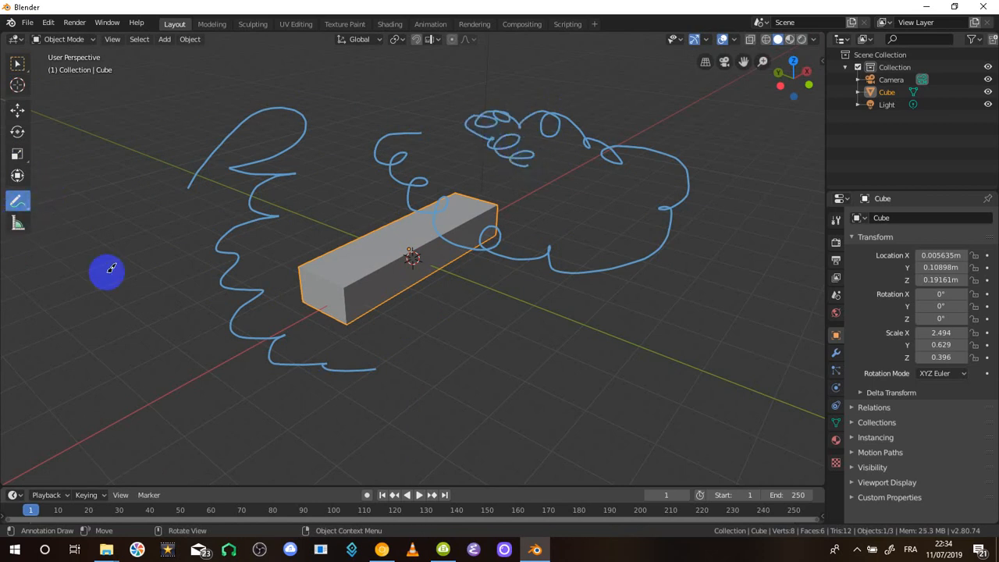
pyautogui.moveTo(138, 209); pyautogui.dragTo(152, 248)
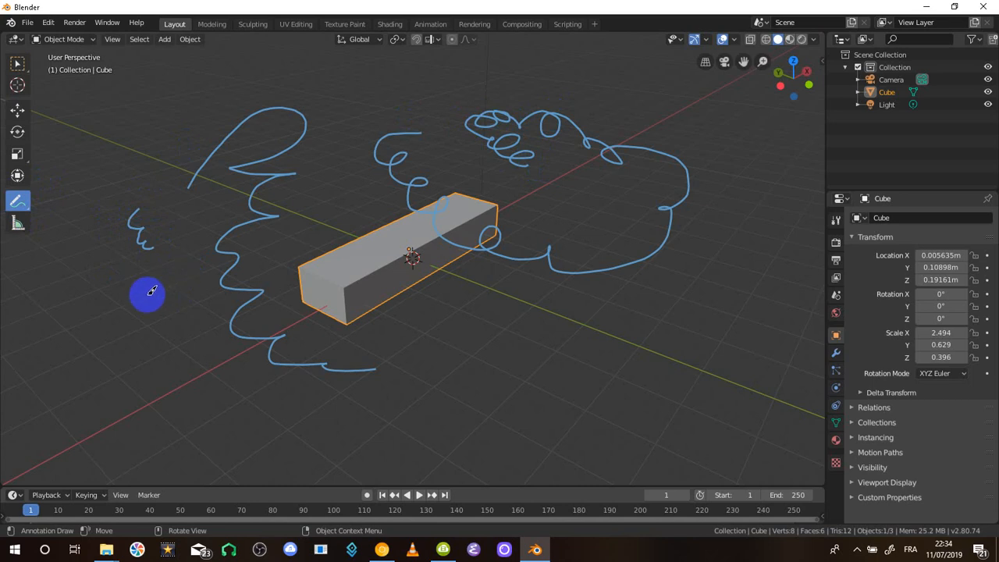
# Measure distances beside and across the bar, plus its length, with five separate rulers.
pyautogui.click(7, 229)
pyautogui.moveTo(92, 235); pyautogui.dragTo(392, 384)
pyautogui.moveTo(225, 255); pyautogui.dragTo(438, 161)
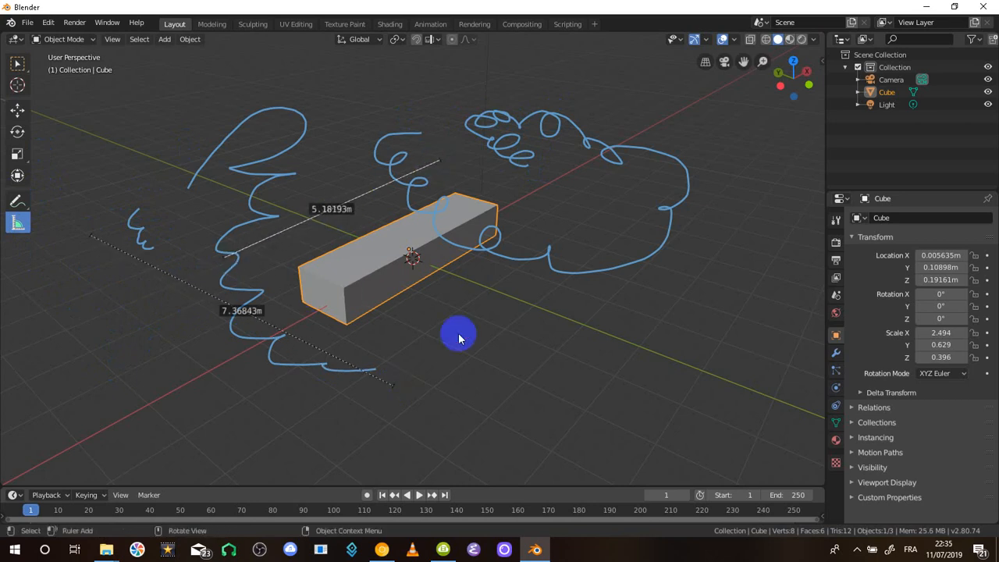
pyautogui.moveTo(344, 242); pyautogui.dragTo(395, 272)
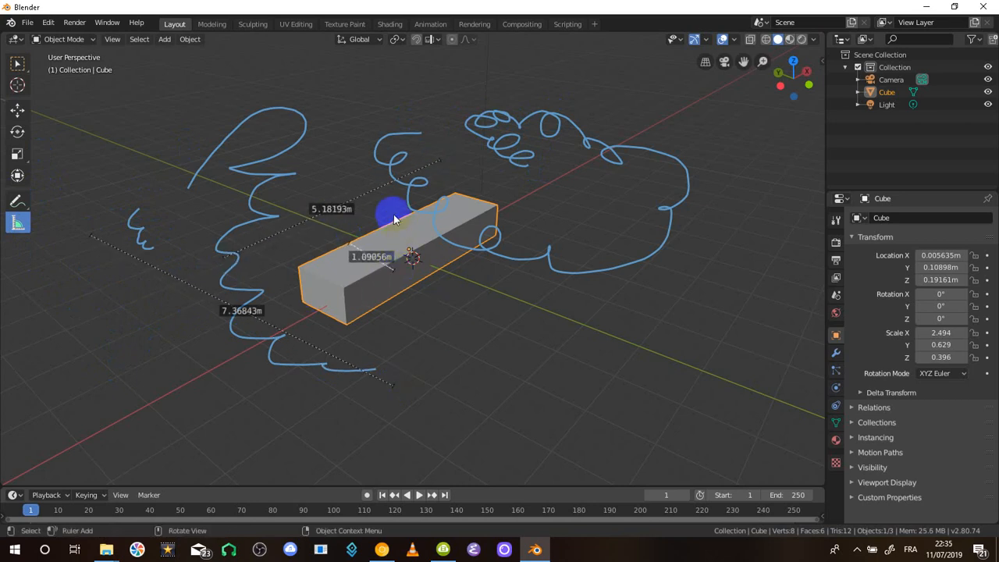
pyautogui.moveTo(393, 216); pyautogui.dragTo(444, 230)
pyautogui.moveTo(310, 281); pyautogui.dragTo(479, 198)
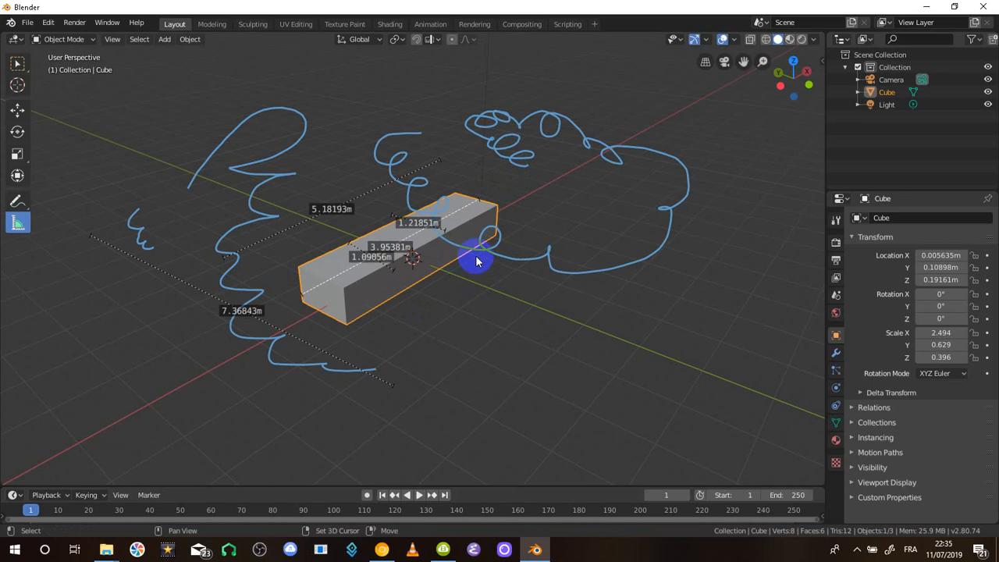
# Duplicate the bar and place the copy at about X 2.91 m, Y -2.78 m, Z 0.75 m.
pyautogui.hotkey('shift', 'd')
pyautogui.click(658, 240)
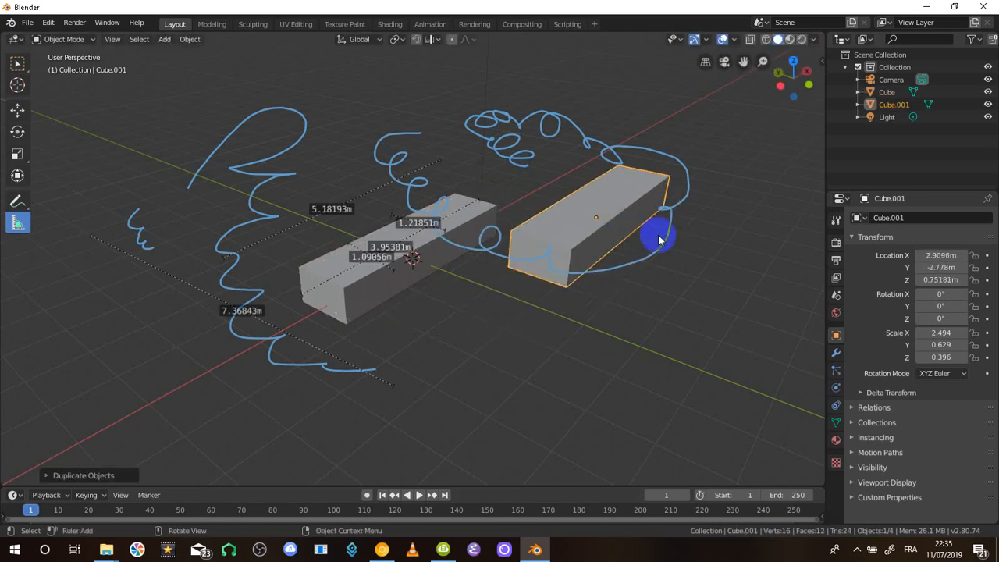
# Switch the selection back and forth between the two bars, ending with the original bar selected.
pyautogui.click(422, 249)
pyautogui.click(591, 214)
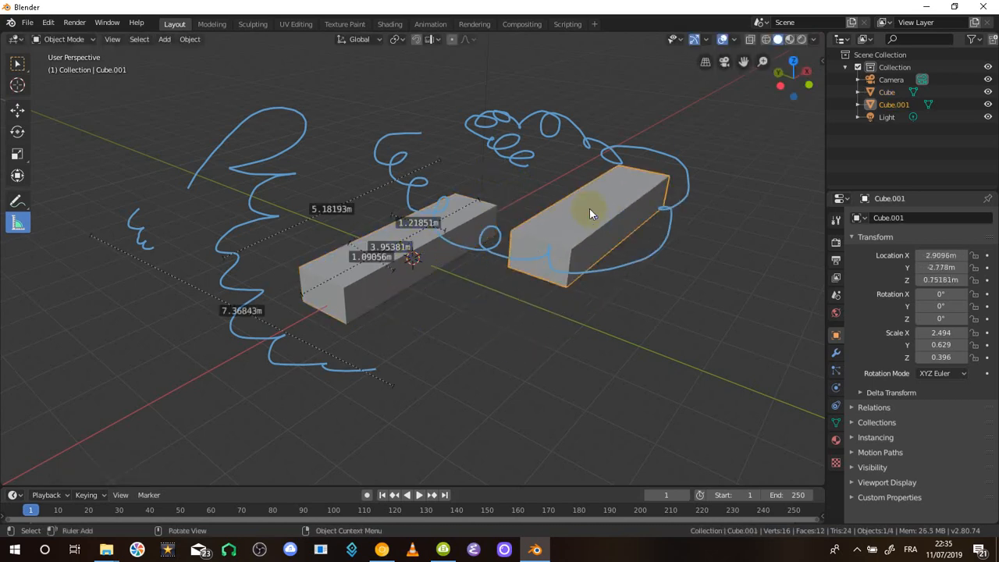
pyautogui.click(441, 219)
pyautogui.click(457, 225)
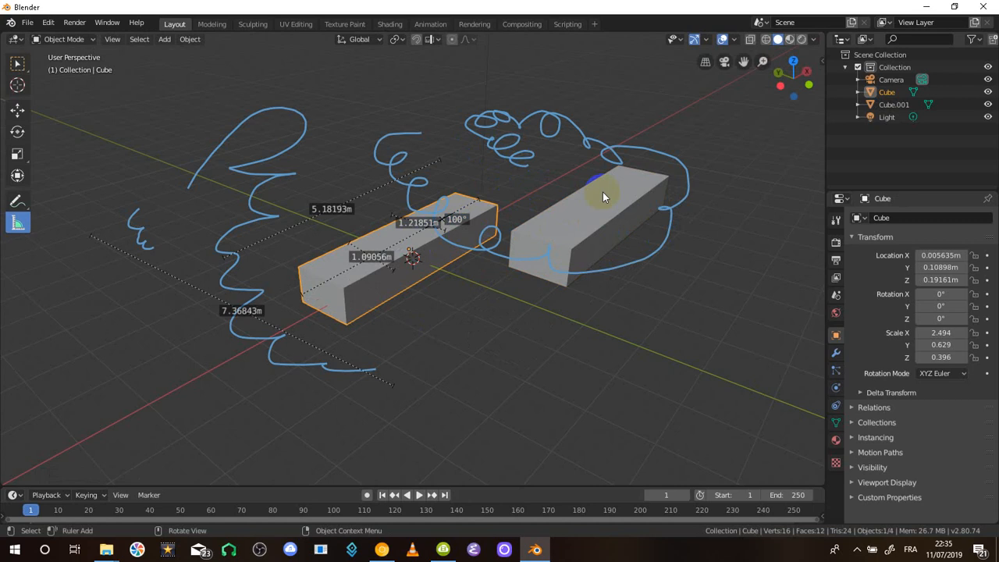
pyautogui.click(600, 195)
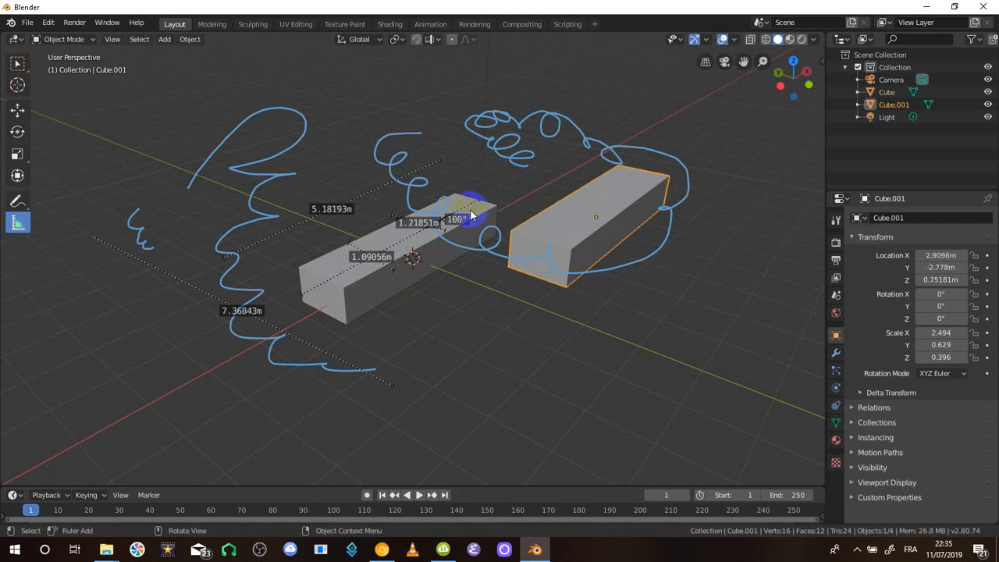
pyautogui.click(471, 223)
pyautogui.rightClick(611, 200)
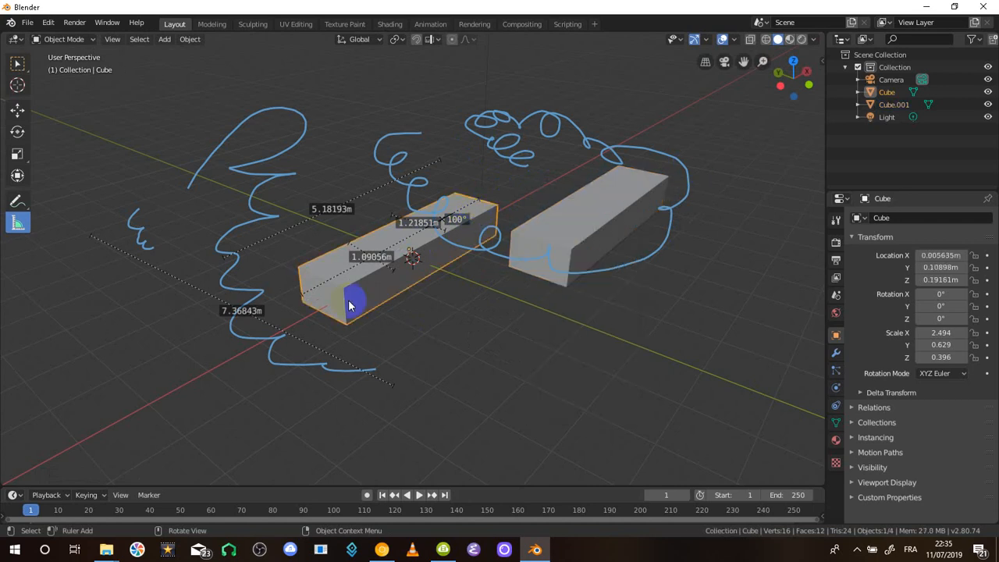
pyautogui.rightClick(456, 287)
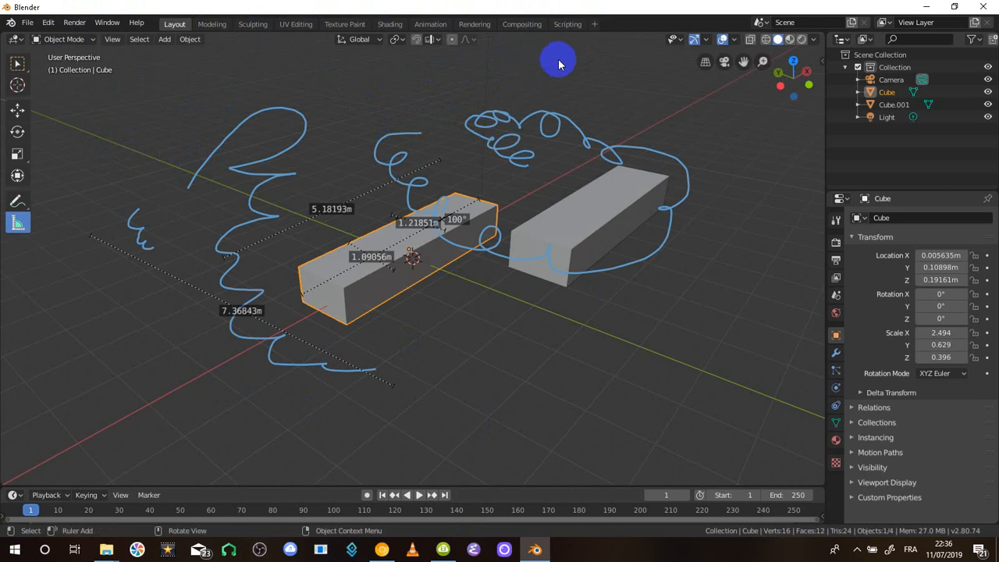
# Add a Video Editing workspace from the Video Editing templates.
pyautogui.click(597, 28)
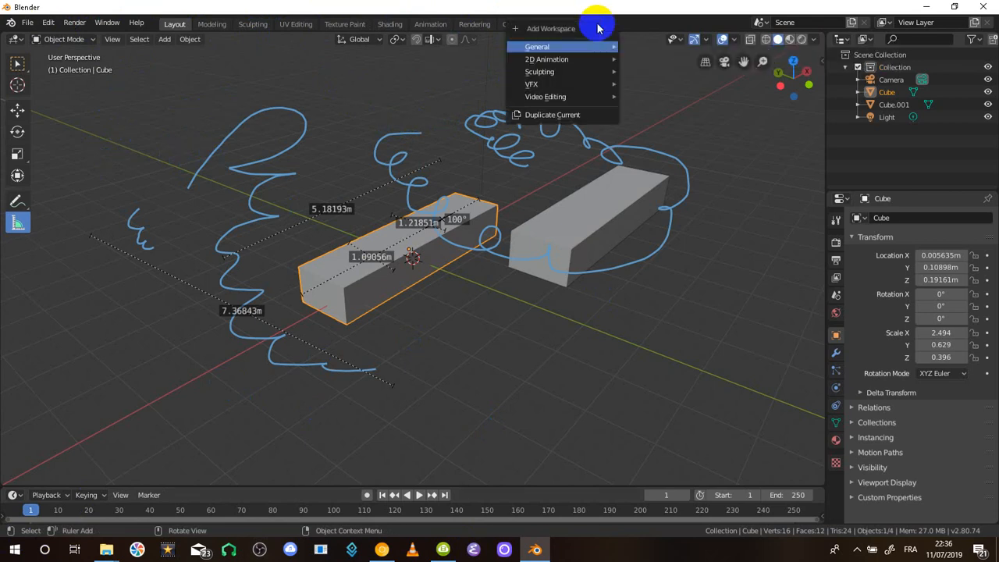
pyautogui.moveTo(572, 100)
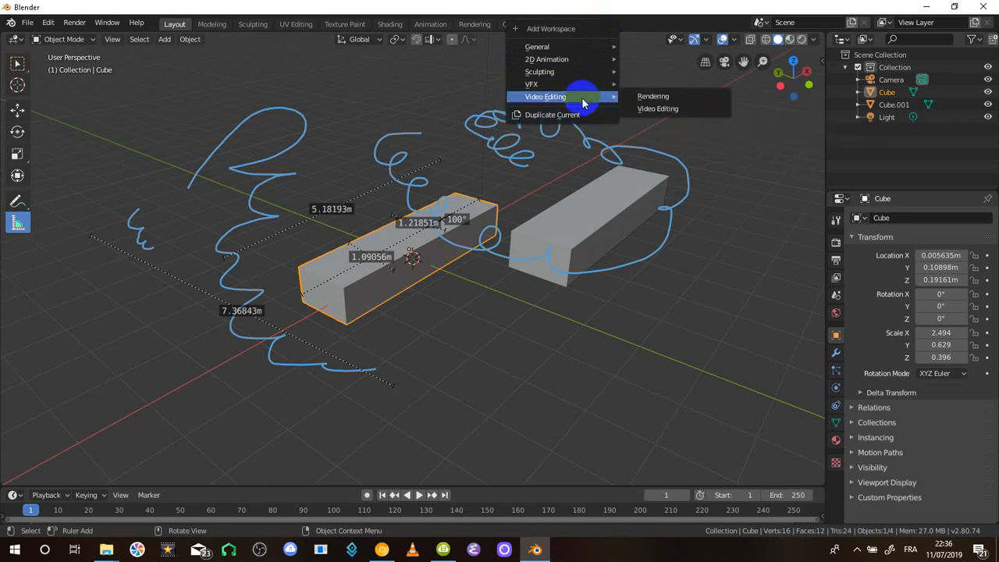
pyautogui.click(652, 110)
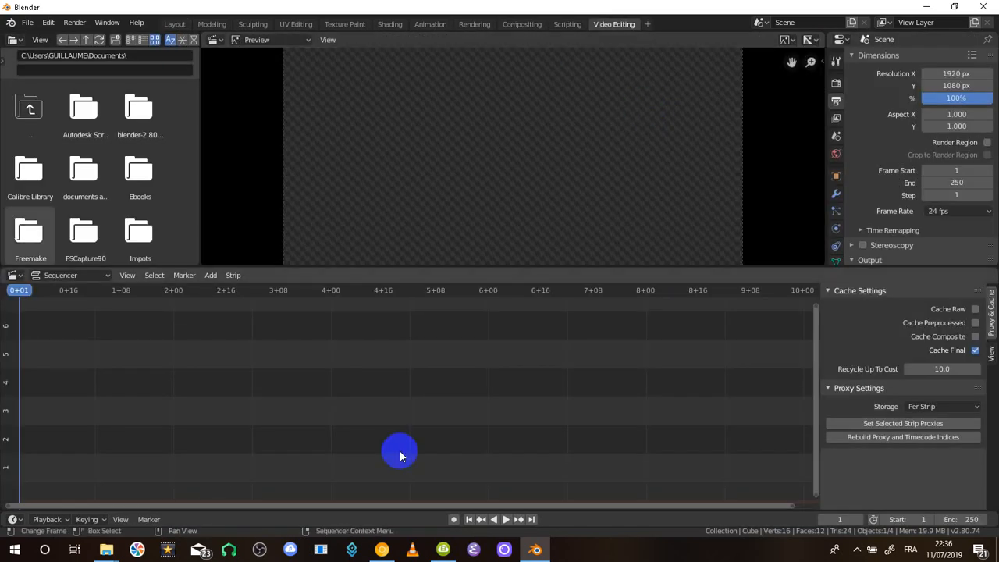
# Add the image "dessiner n'importe quoi 1.jpg" from the Documents folder to sequencer channel 2 at the first frame.
pyautogui.scroll(-5, 109, 156)
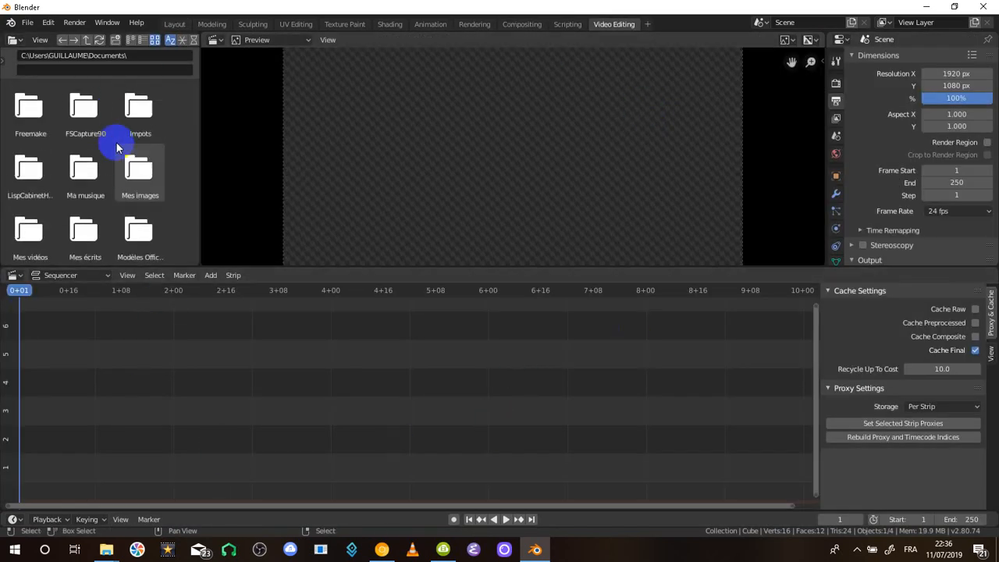
pyautogui.scroll(1, 31, 187)
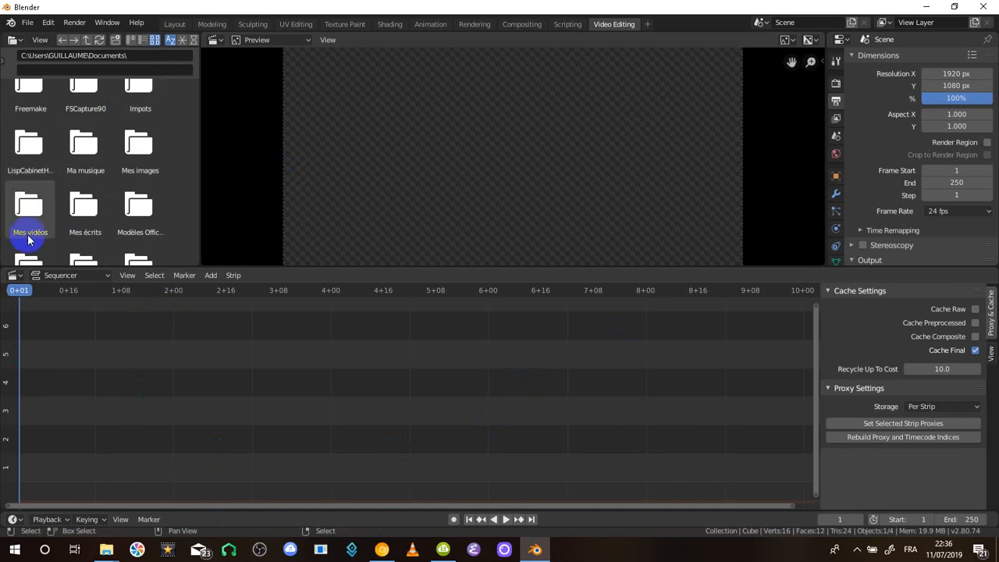
pyautogui.scroll(-10, 127, 166)
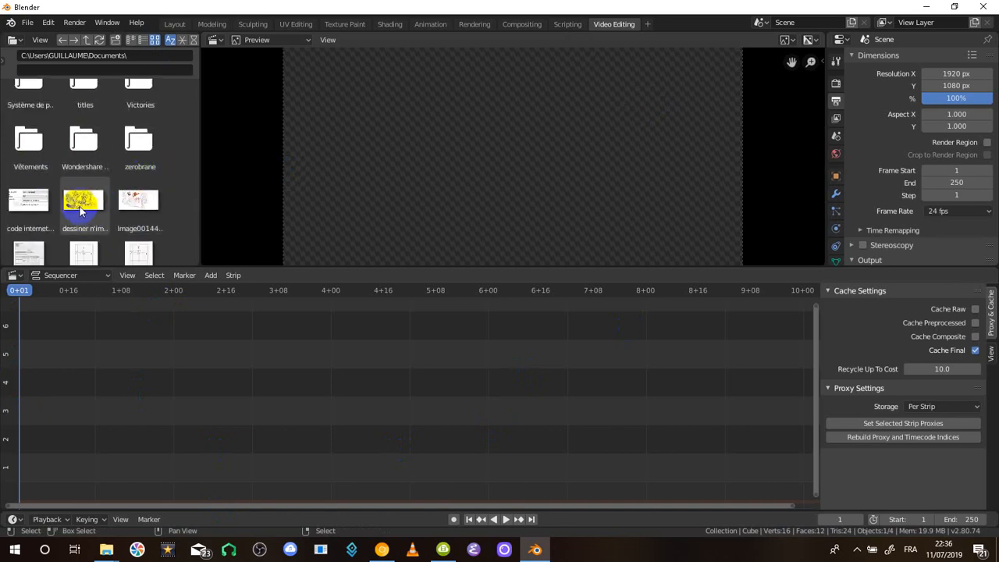
pyautogui.moveTo(98, 201); pyautogui.dragTo(62, 404)
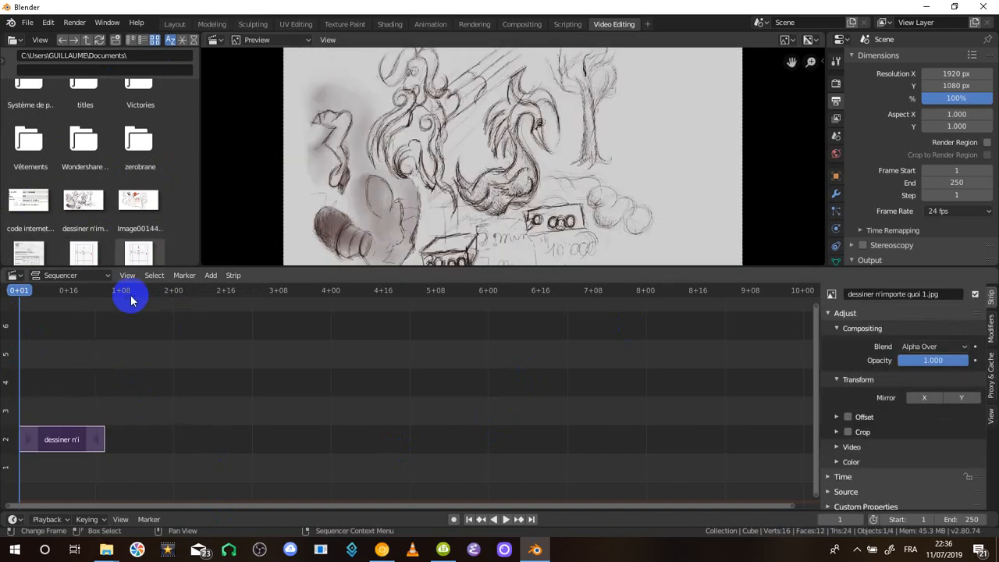
# Select the four image files from Image00144 through tennis_2.jpg in the Documents folder.
pyautogui.moveTo(130, 207); pyautogui.dragTo(169, 223)
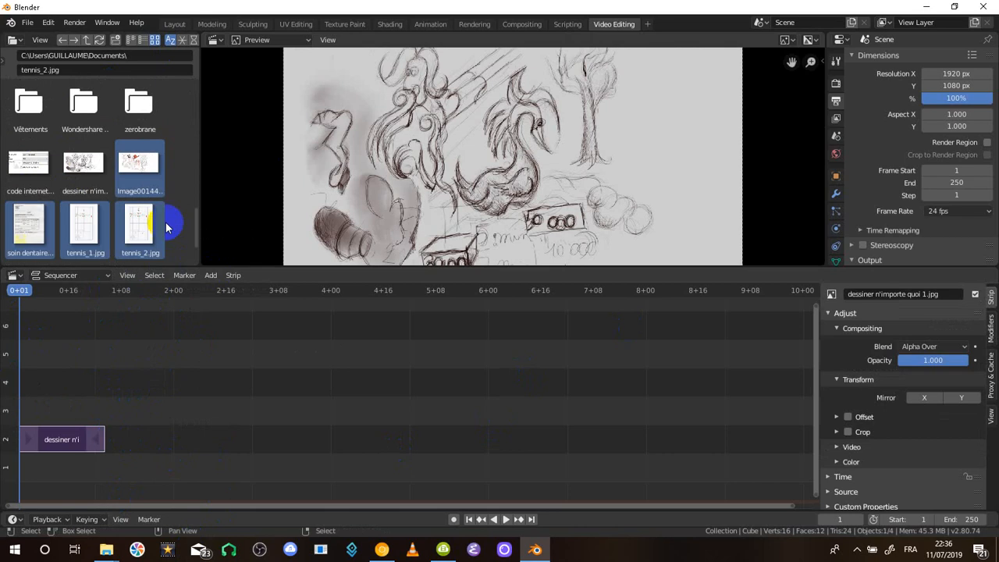
pyautogui.scroll(10, 139, 160)
pyautogui.scroll(-10, 163, 167)
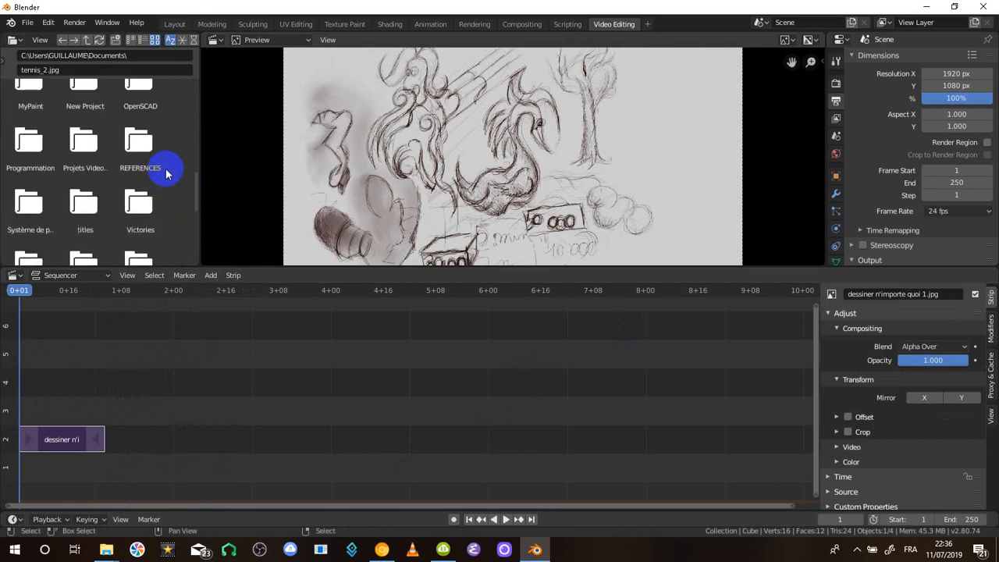
pyautogui.scroll(10, 137, 214)
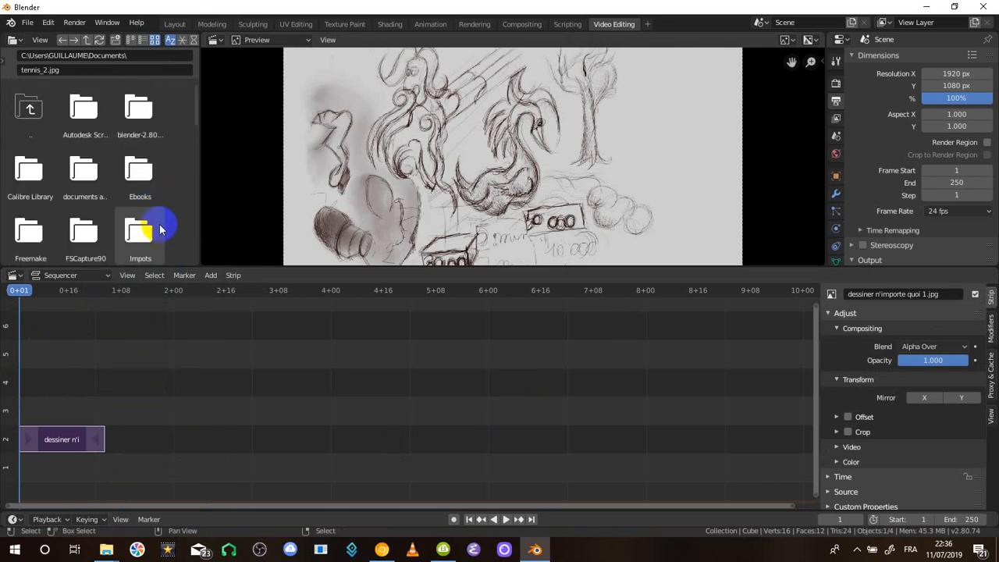
pyautogui.scroll(-4, 160, 203)
pyautogui.scroll(-6, 158, 156)
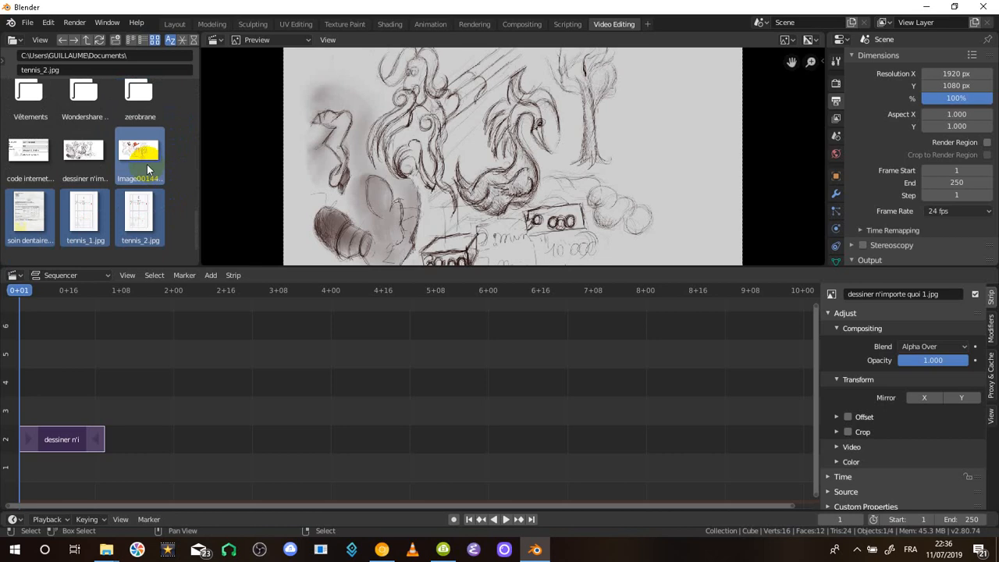
# Add the image Image001448.tif from the Documents folder to sequencer channel 2, directly after the first image strip.
pyautogui.click(94, 156)
pyautogui.click(125, 154)
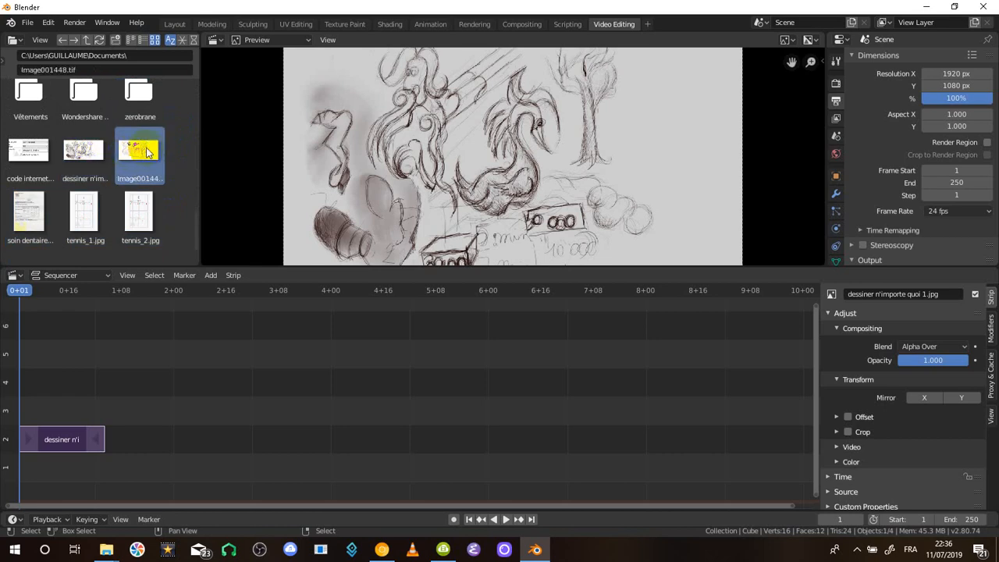
pyautogui.moveTo(124, 154); pyautogui.dragTo(144, 439)
pyautogui.moveTo(51, 412); pyautogui.dragTo(135, 437)
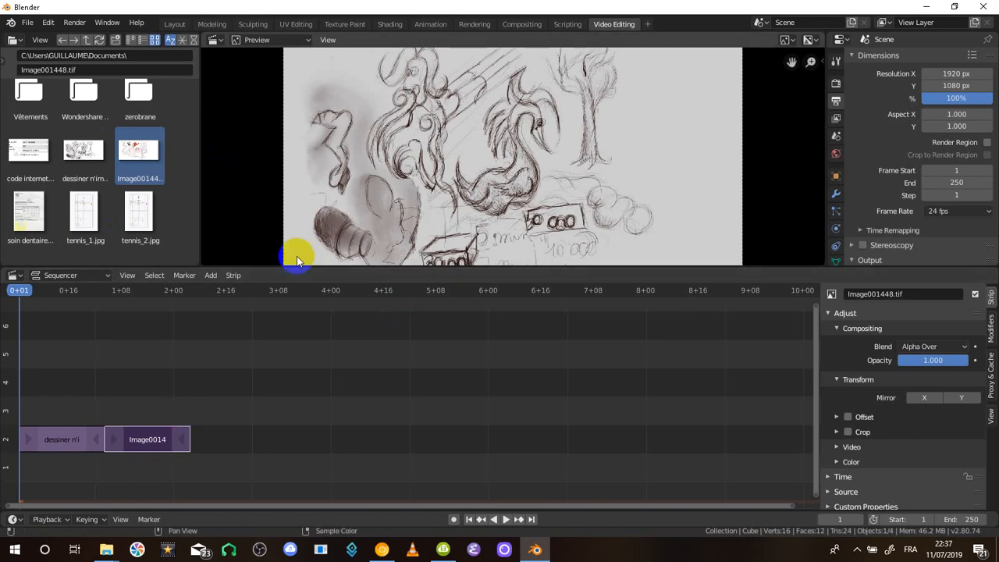
# Play the image sequence from frame 2 and stop playback at frame 35, within the second image strip.
pyautogui.moveTo(37, 290)
pyautogui.mouseDown()
pyautogui.moveTo(13, 289)
pyautogui.moveTo(73, 289)
pyautogui.moveTo(21, 296)
pyautogui.mouseUp()
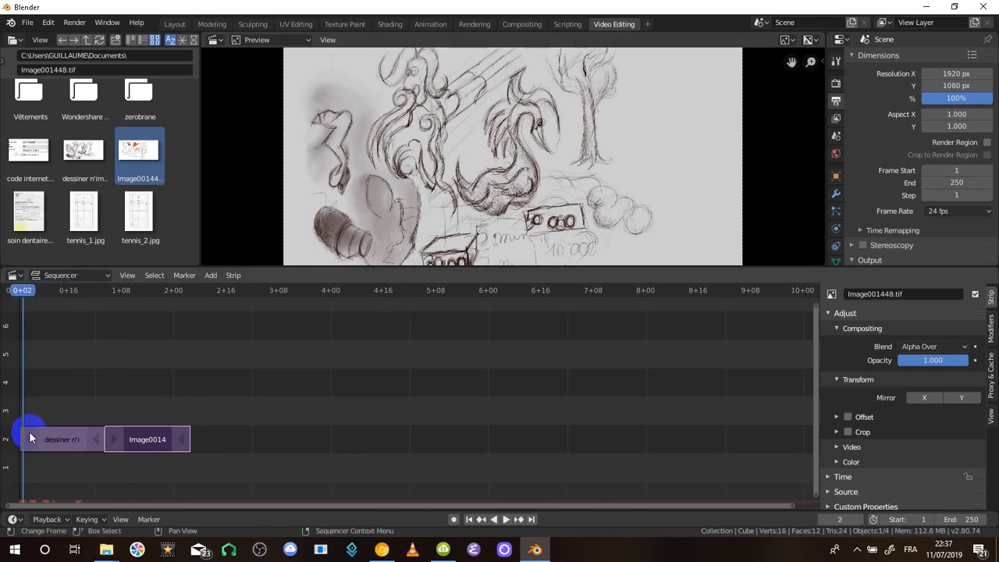
pyautogui.press('space')
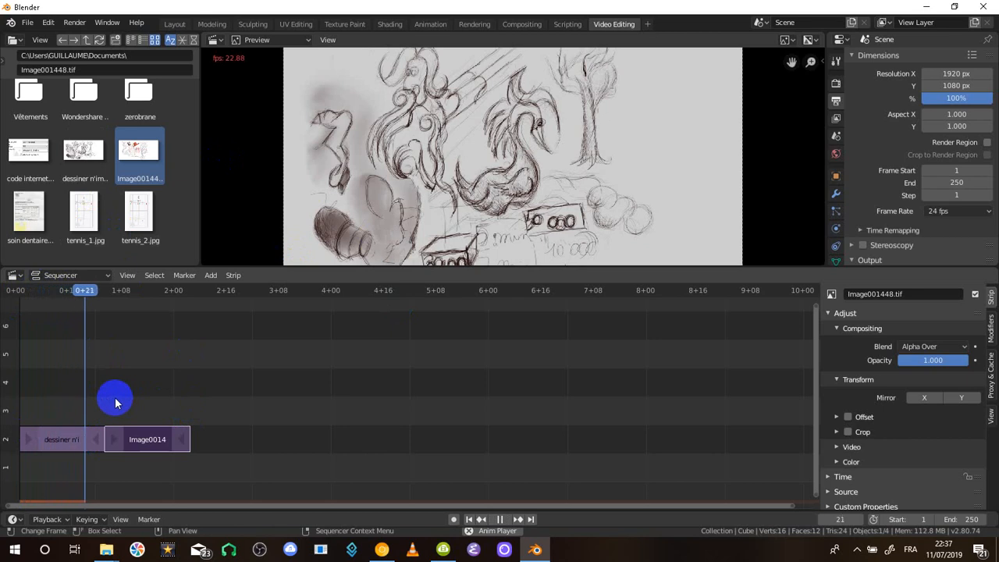
pyautogui.press('space')
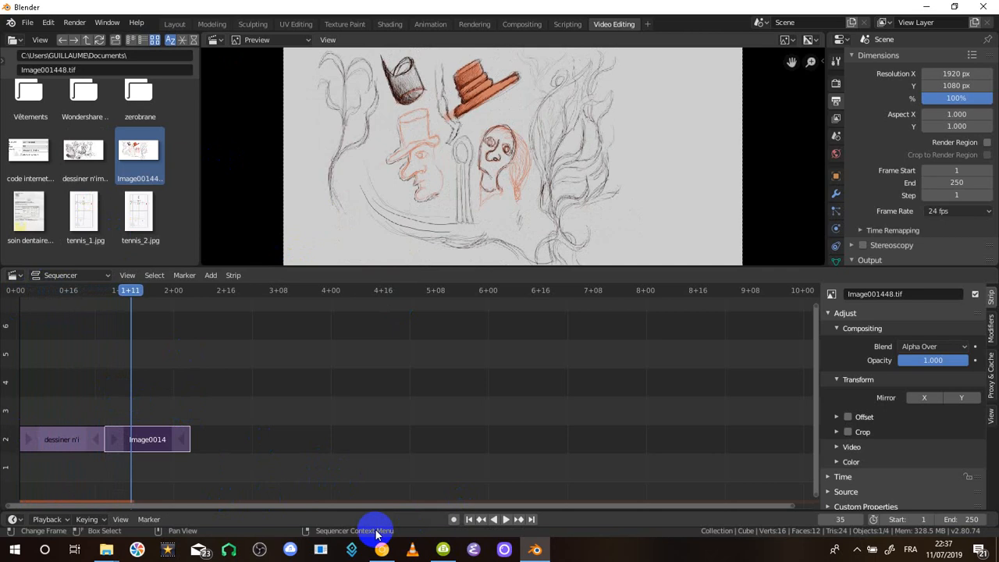
pyautogui.click(508, 522)
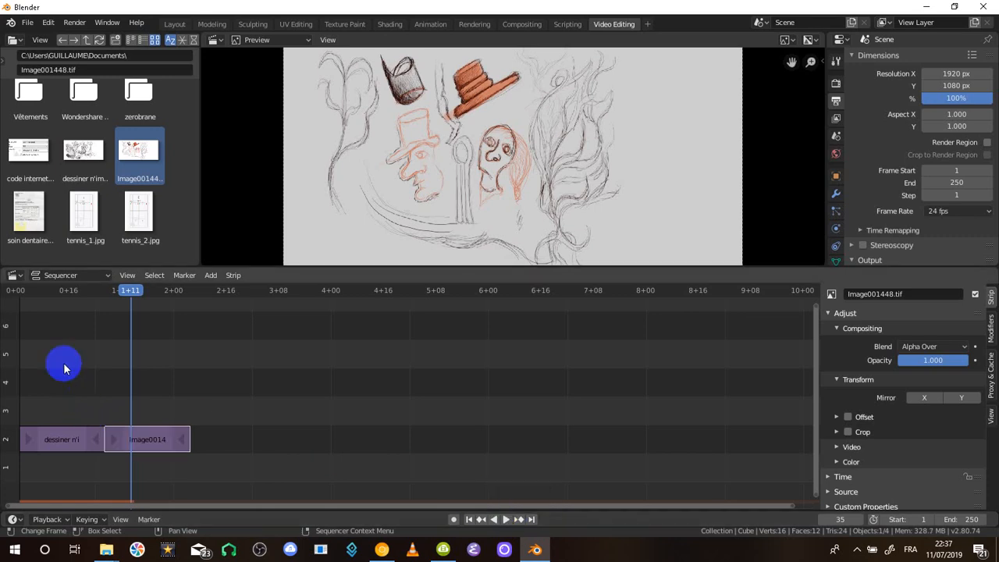
# Scrub the playhead back and forth between the two image strips to preview each image, ending at 1+14.
pyautogui.click(57, 290)
pyautogui.moveTo(76, 290)
pyautogui.mouseDown()
pyautogui.moveTo(167, 298)
pyautogui.moveTo(94, 289)
pyautogui.mouseUp()
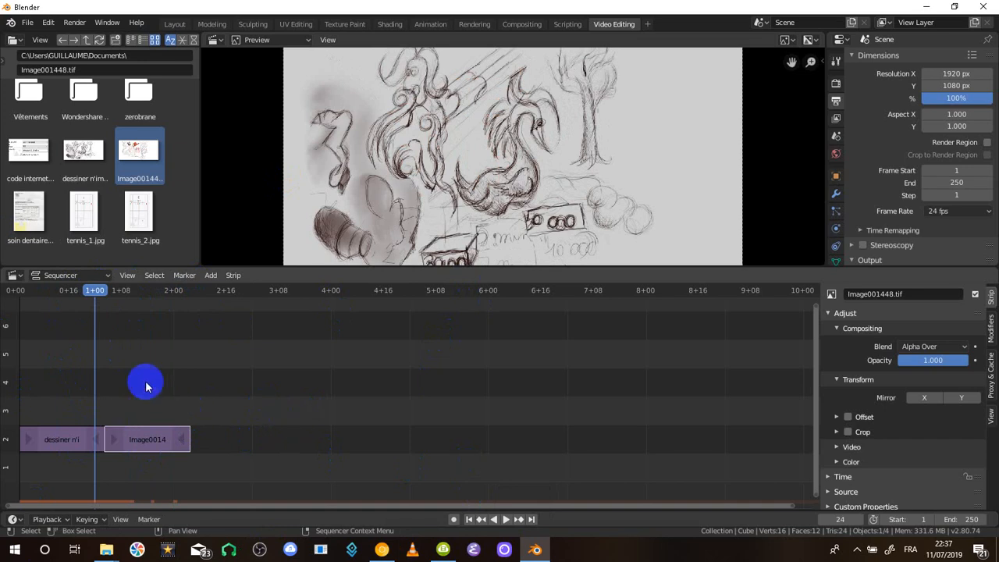
pyautogui.click(150, 293)
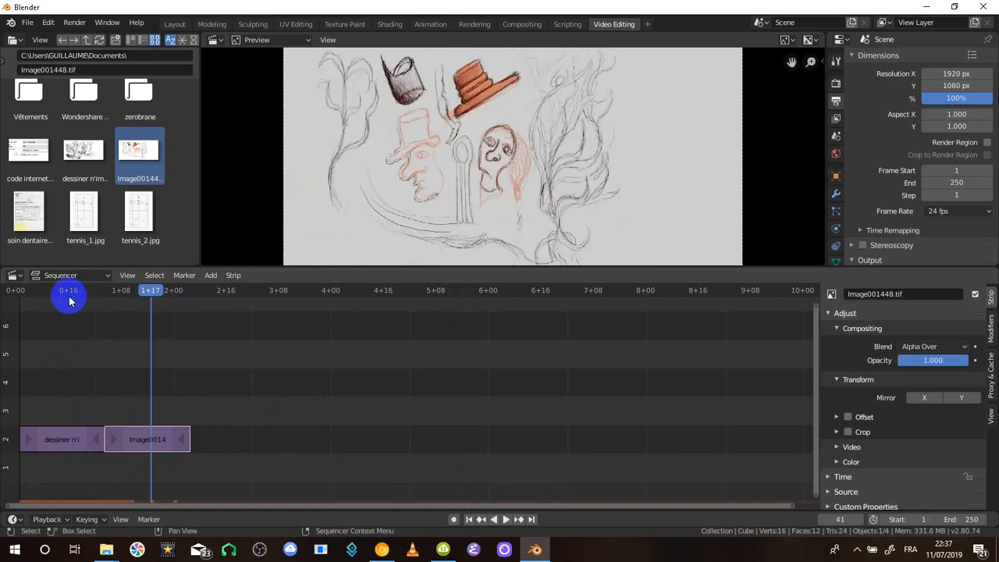
pyautogui.moveTo(69, 301); pyautogui.dragTo(147, 296)
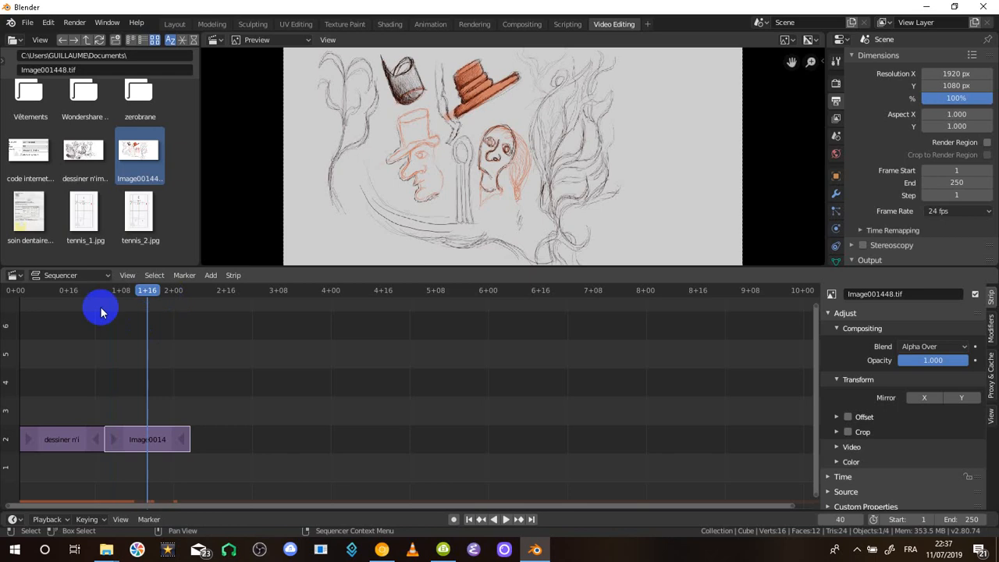
pyautogui.moveTo(89, 287)
pyautogui.mouseDown()
pyautogui.moveTo(40, 287)
pyautogui.moveTo(146, 291)
pyautogui.mouseUp()
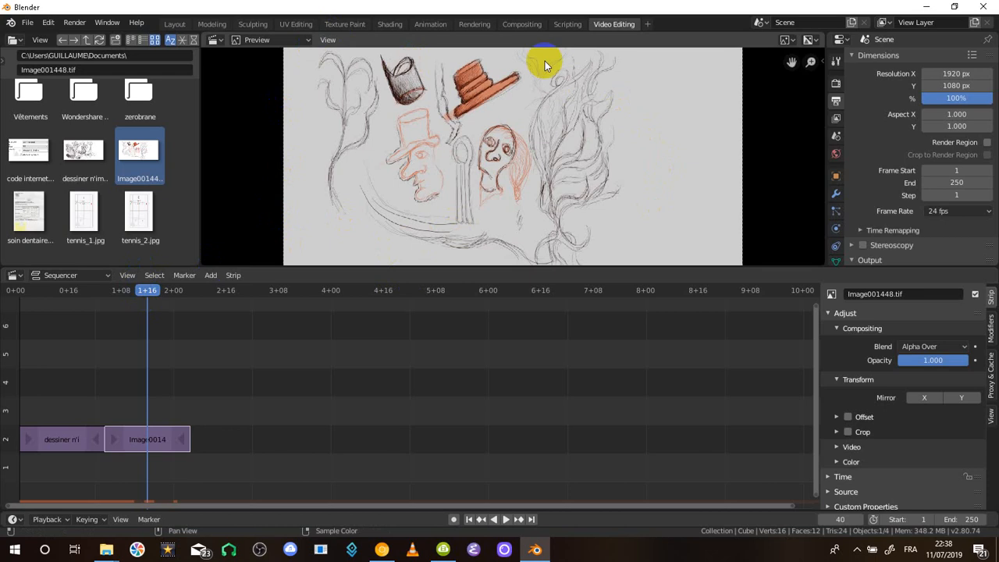
pyautogui.click(62, 290)
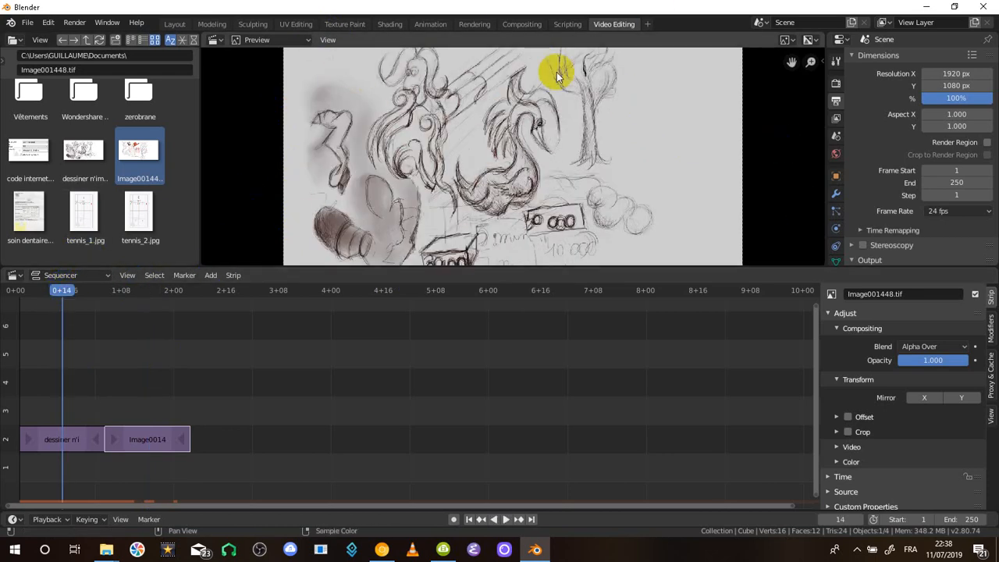
pyautogui.click(141, 293)
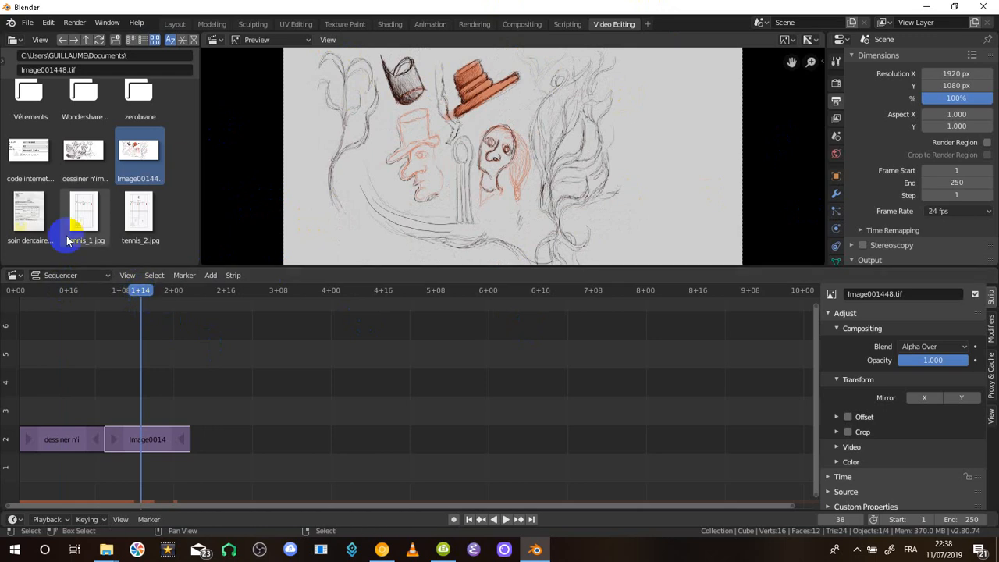
# Trim the end of the Image001448.tif strip to frame 47 and move the playhead to 0+10.
pyautogui.moveTo(183, 442)
pyautogui.mouseDown()
pyautogui.moveTo(421, 437)
pyautogui.moveTo(156, 439)
pyautogui.moveTo(164, 439)
pyautogui.mouseUp()
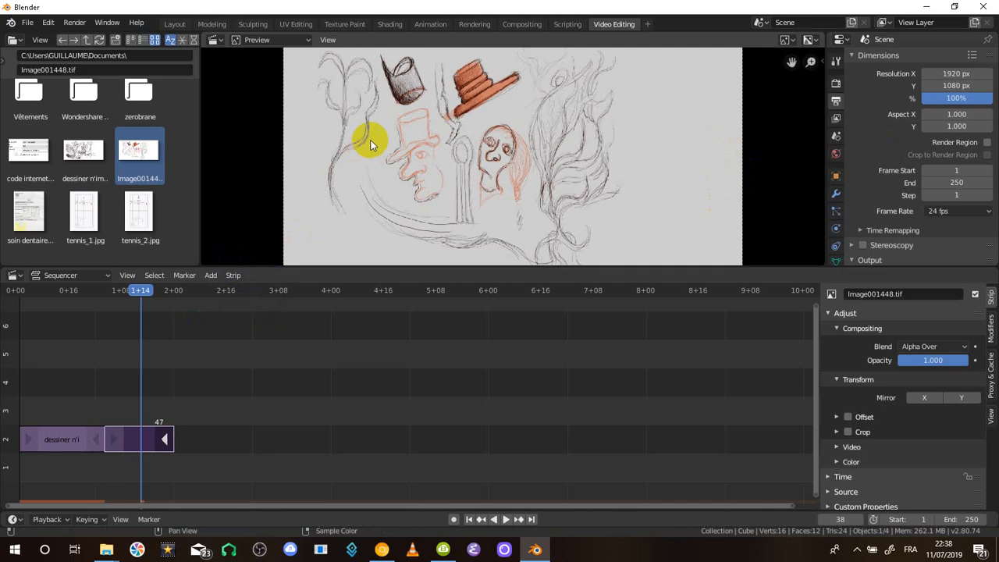
pyautogui.moveTo(205, 295)
pyautogui.mouseDown()
pyautogui.moveTo(276, 292)
pyautogui.moveTo(122, 316)
pyautogui.moveTo(49, 313)
pyautogui.mouseUp()
# Add the movie "Kim Jung Gi - 2018 Sketch Collection part 2.mp4" from the Videos folder at start frame 10.
pyautogui.click(161, 278)
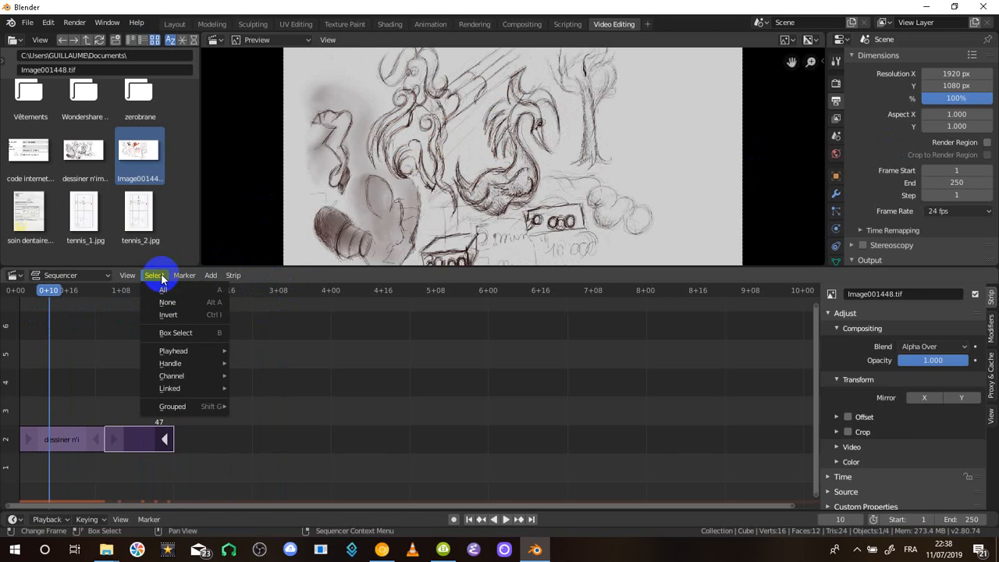
pyautogui.click(210, 275)
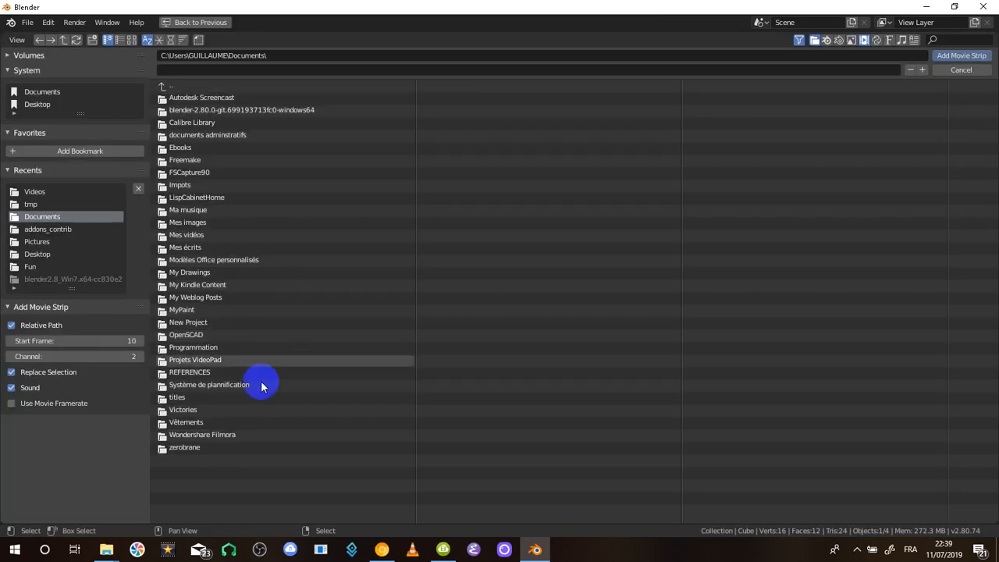
pyautogui.click(42, 193)
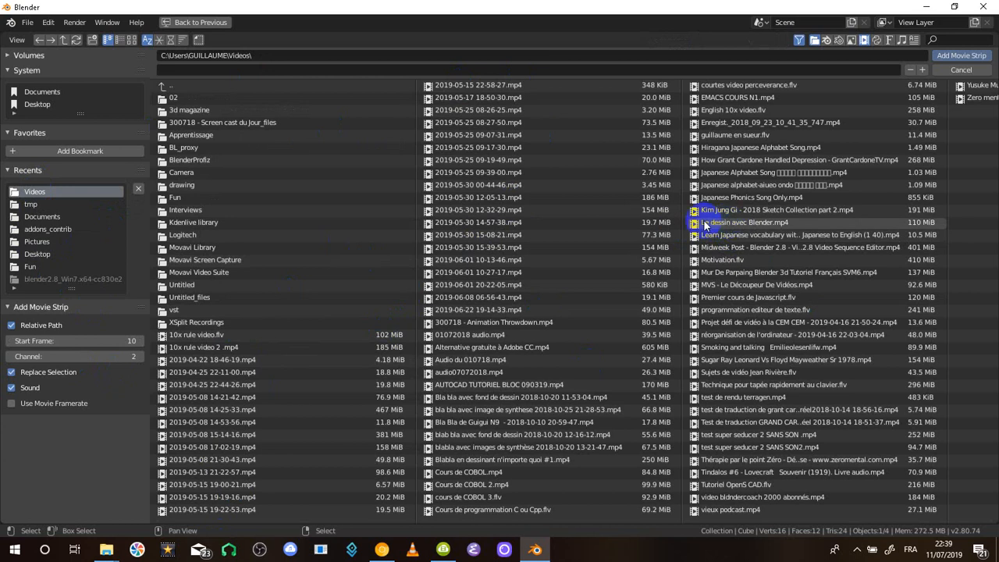
pyautogui.click(791, 207)
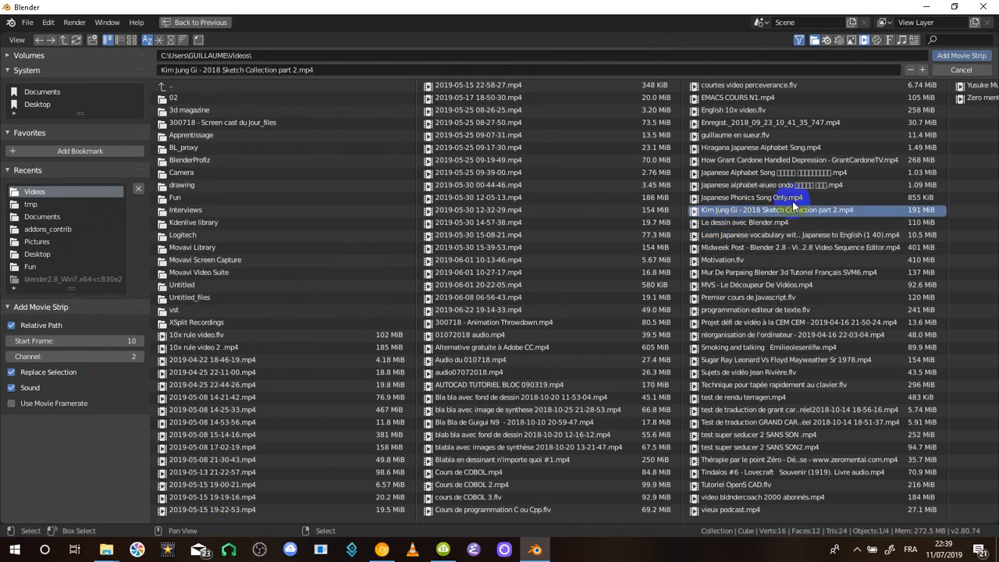
pyautogui.click(951, 59)
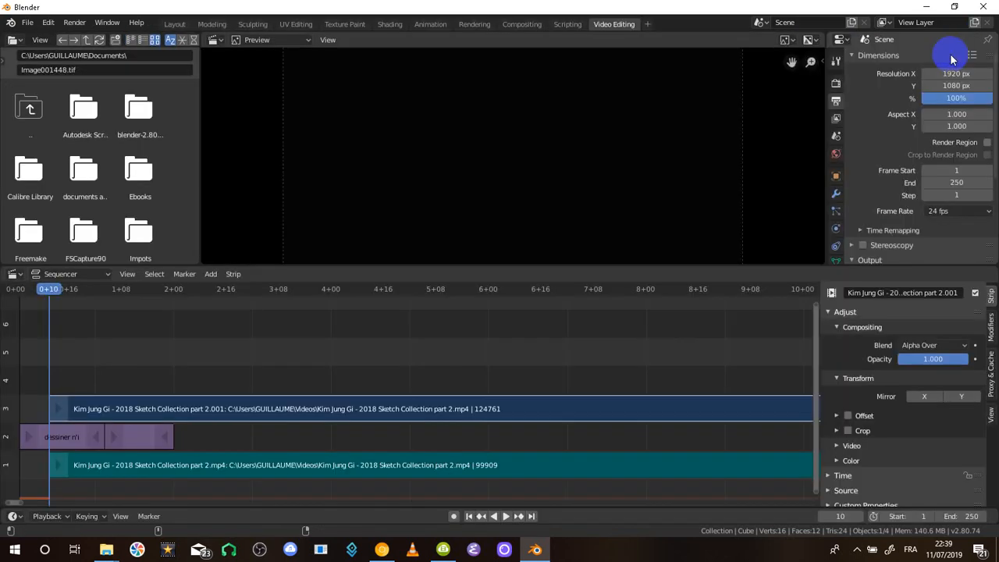
# Move the movie strip to channel 2 and its sound strip along channel 1, both starting just after the images at about 2+01.
pyautogui.moveTo(162, 408)
pyautogui.mouseDown()
pyautogui.moveTo(312, 435)
pyautogui.moveTo(268, 426)
pyautogui.moveTo(278, 433)
pyautogui.mouseUp()
pyautogui.moveTo(96, 466); pyautogui.dragTo(223, 463)
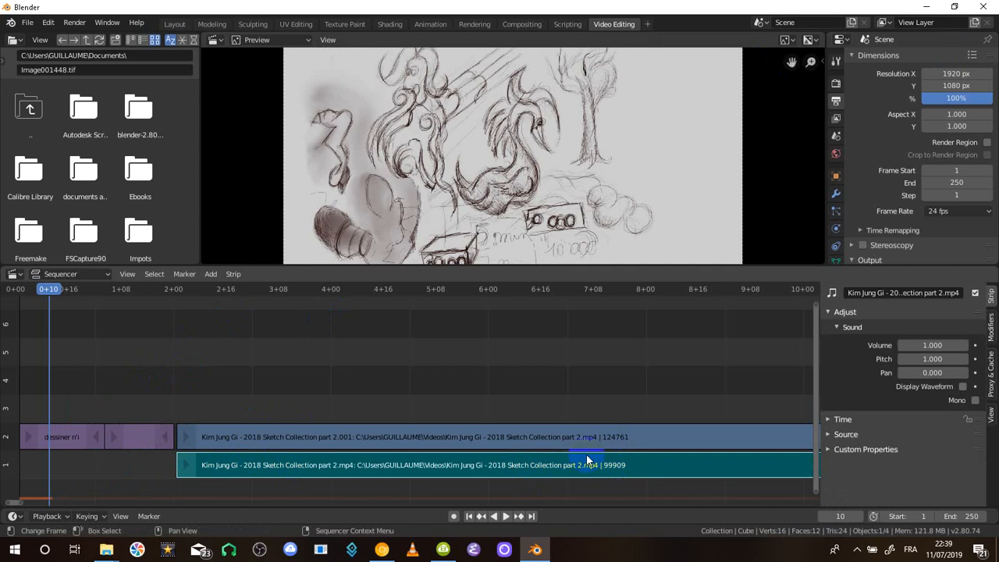
# Select the movie strip and its sound strip in turn to examine their extent and properties.
pyautogui.scroll(-4, 458, 437)
pyautogui.scroll(4, 687, 476)
pyautogui.click(603, 449)
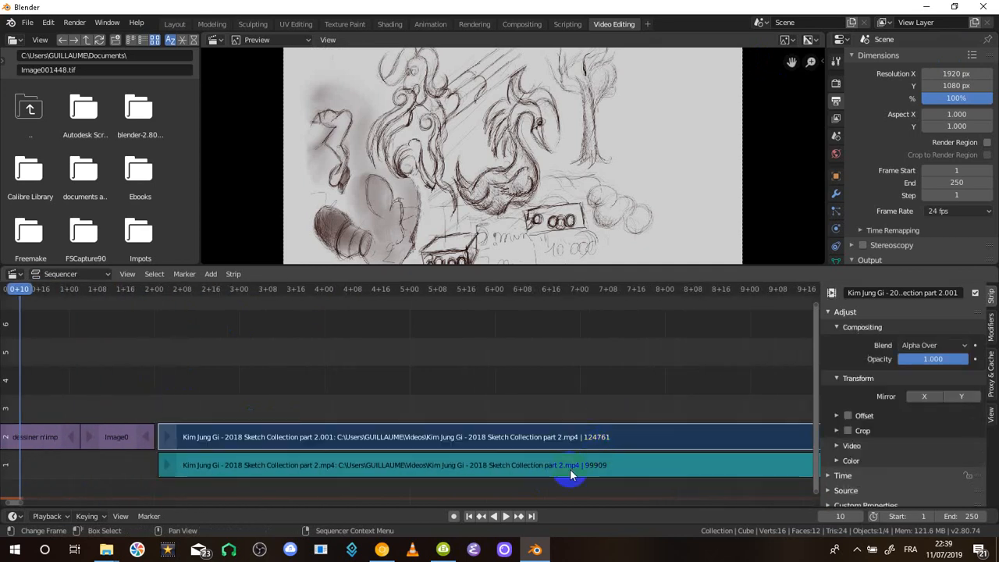
pyautogui.scroll(-4, 437, 383)
pyautogui.click(195, 437)
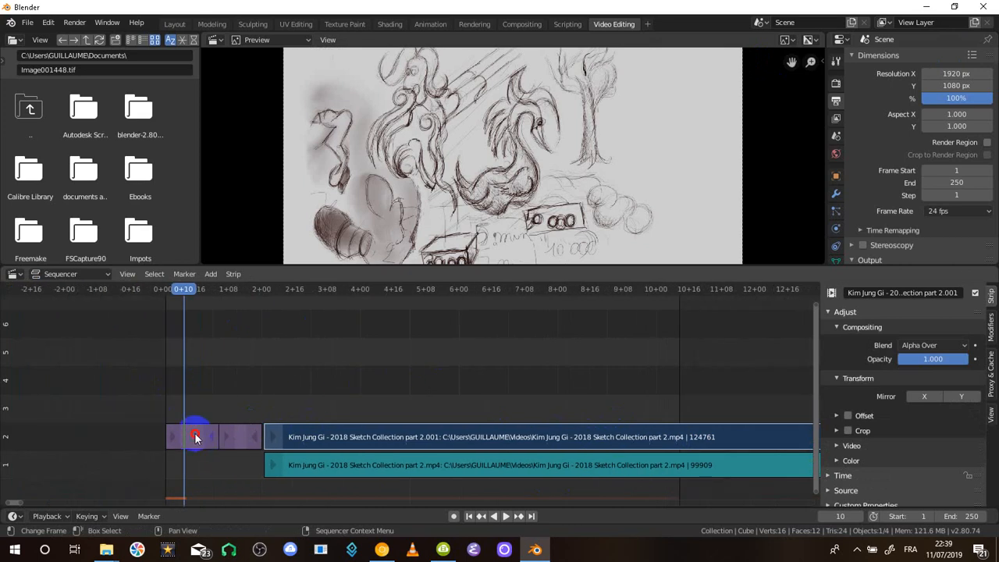
pyautogui.click(328, 438)
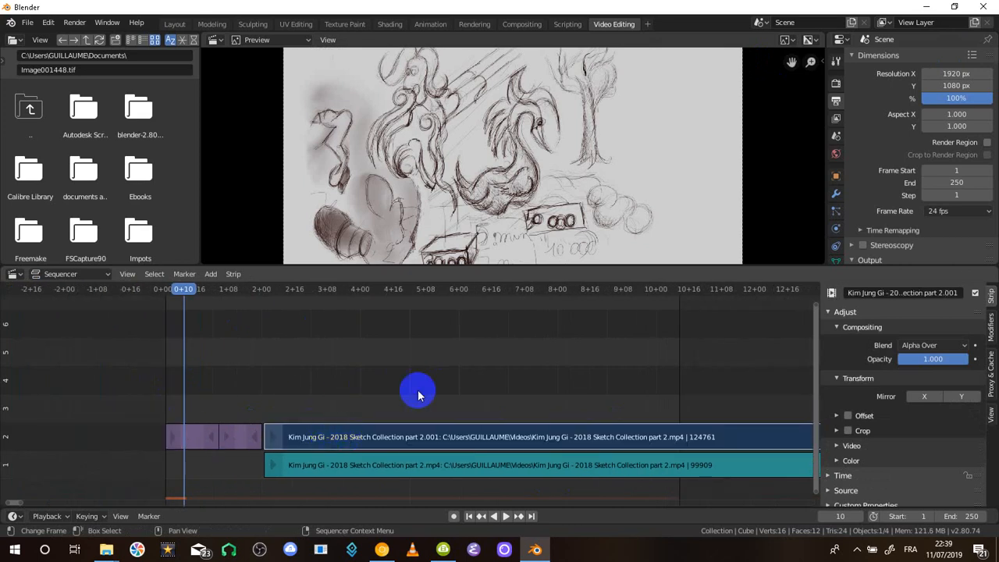
pyautogui.scroll(-2, 417, 391)
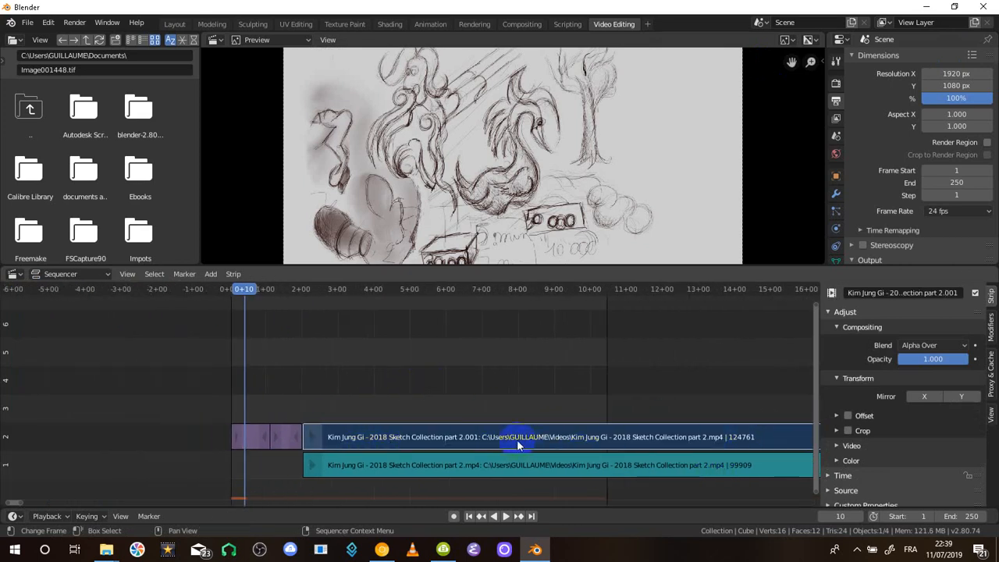
pyautogui.click(473, 433)
pyautogui.click(461, 465)
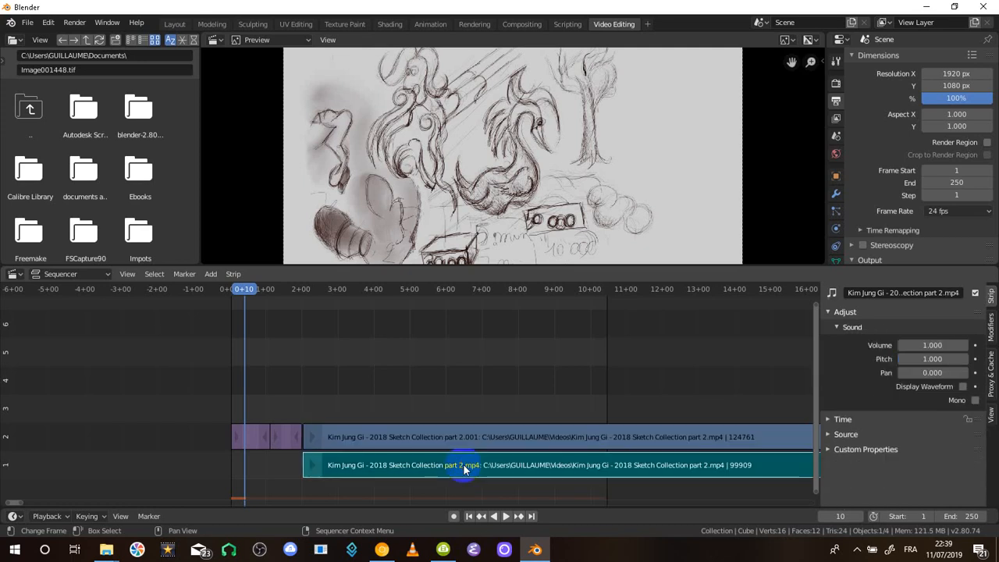
pyautogui.click(451, 438)
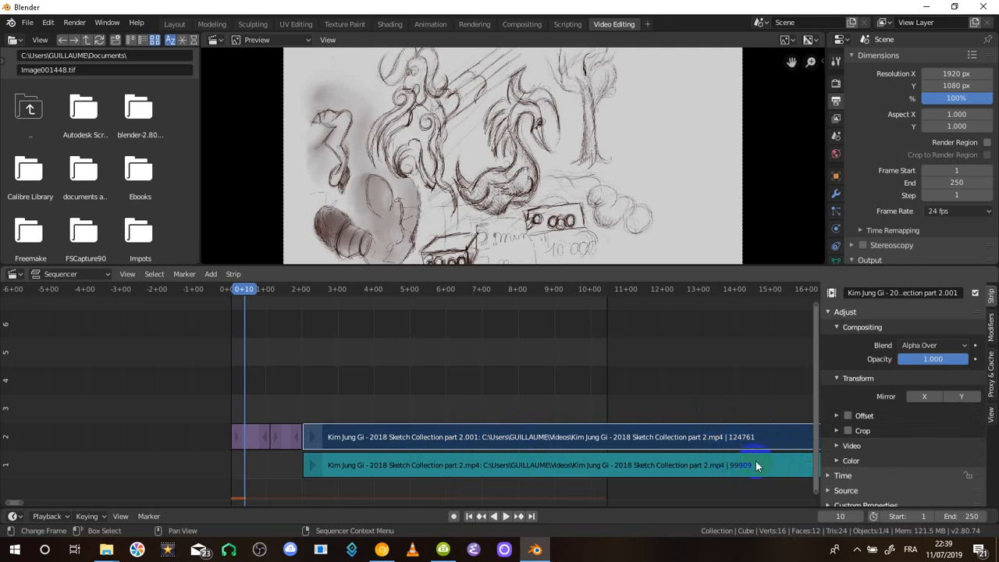
# Delete both image strips from channel 2 of the sequencer.
pyautogui.click(254, 453)
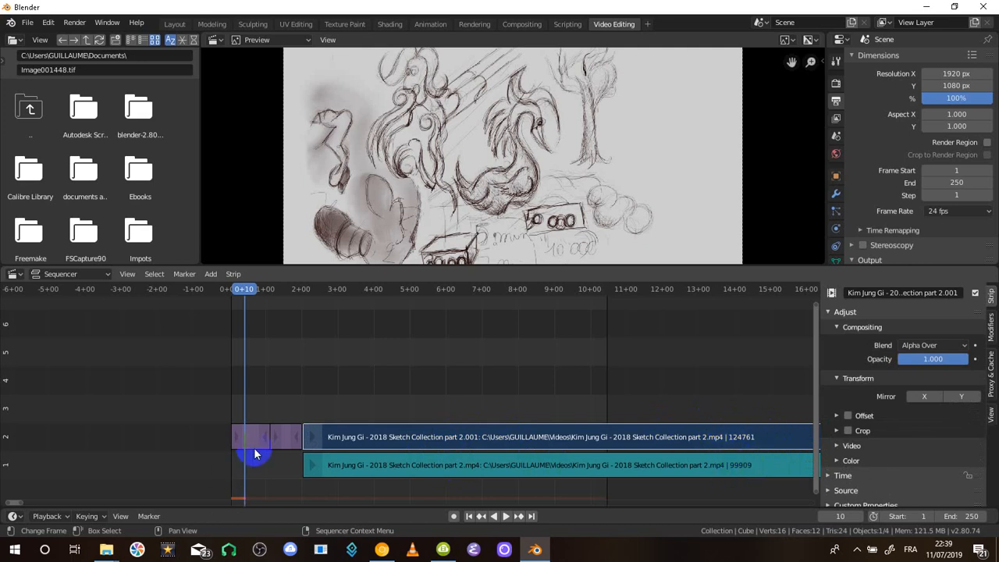
pyautogui.click(296, 442)
pyautogui.press('x')
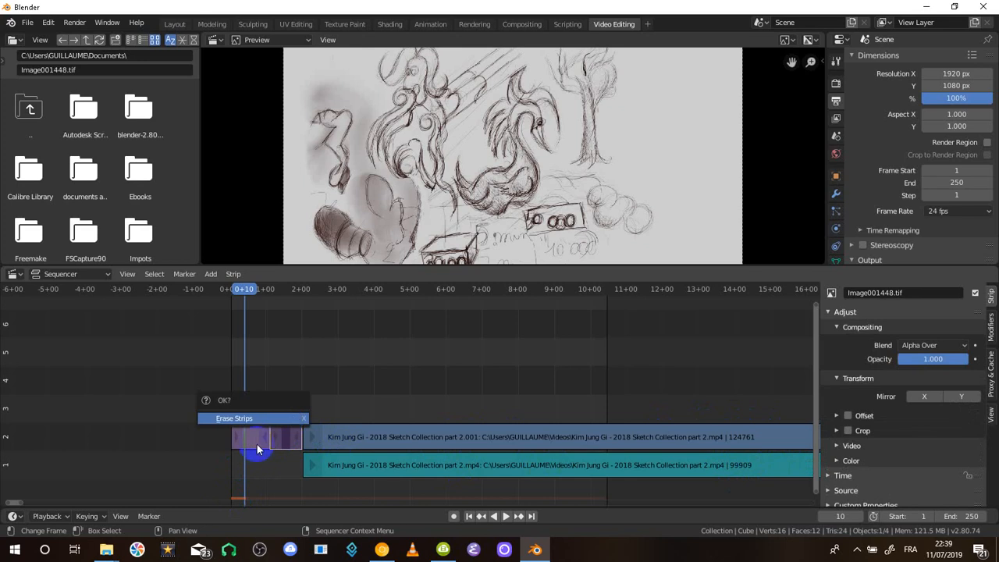
pyautogui.click(252, 418)
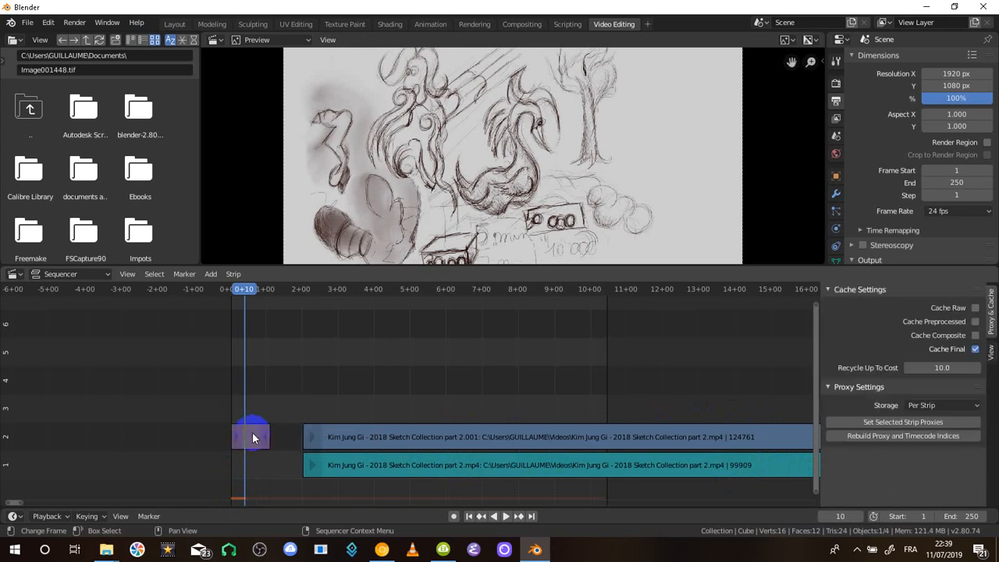
pyautogui.click(255, 435)
pyautogui.press('x')
pyautogui.click(257, 395)
# Delete the movie strip on channel 2 and its sound strip on channel 1.
pyautogui.click(365, 446)
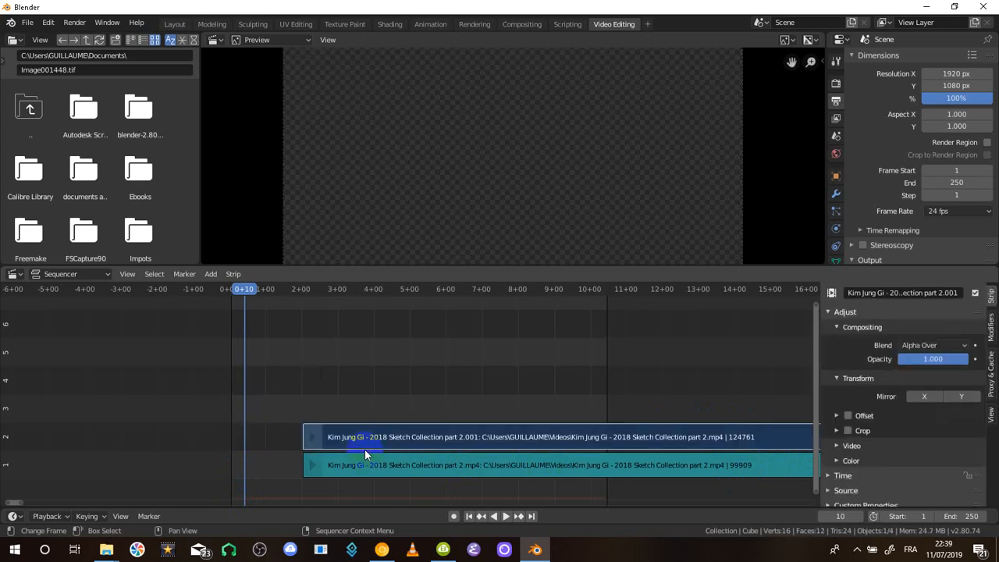
pyautogui.press('x')
pyautogui.click(339, 456)
pyautogui.click(337, 464)
pyautogui.press('x')
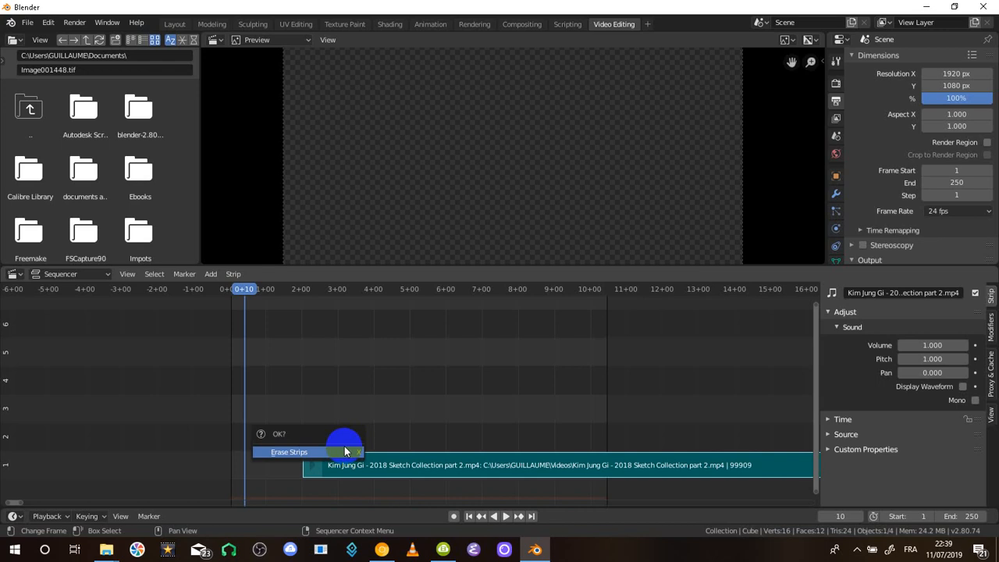
pyautogui.click(310, 451)
# Move the playhead to frame 0 and add the movie "Kim Jung Gi - 2018 Sketch Collection part 2.mp4" there.
pyautogui.moveTo(232, 290); pyautogui.dragTo(228, 292)
pyautogui.click(210, 274)
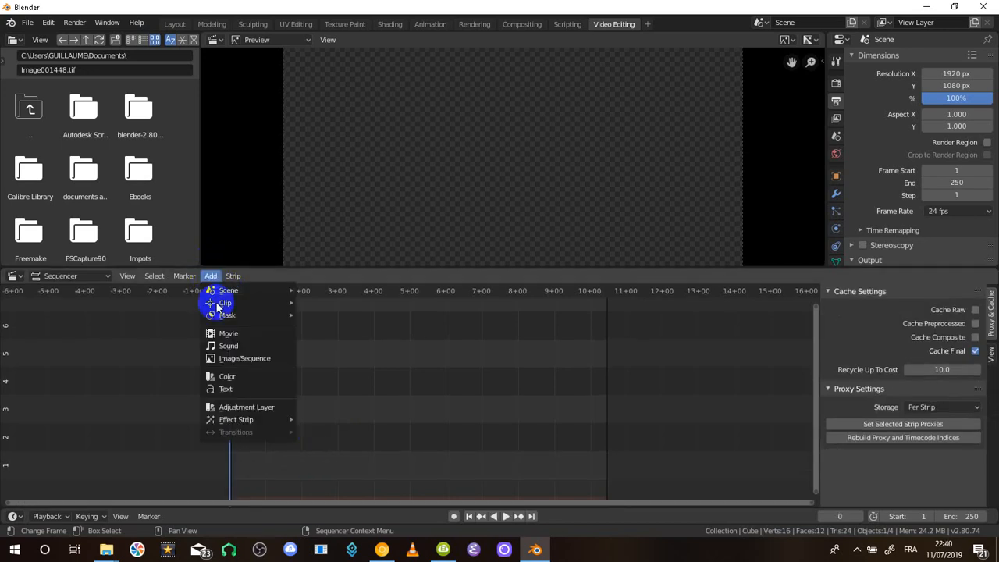
pyautogui.click(242, 333)
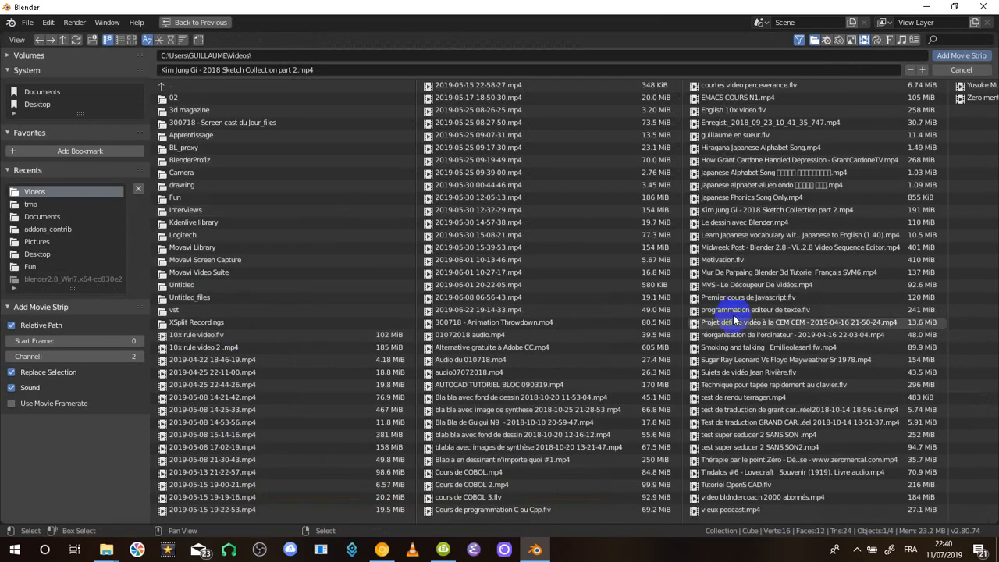
pyautogui.click(738, 210)
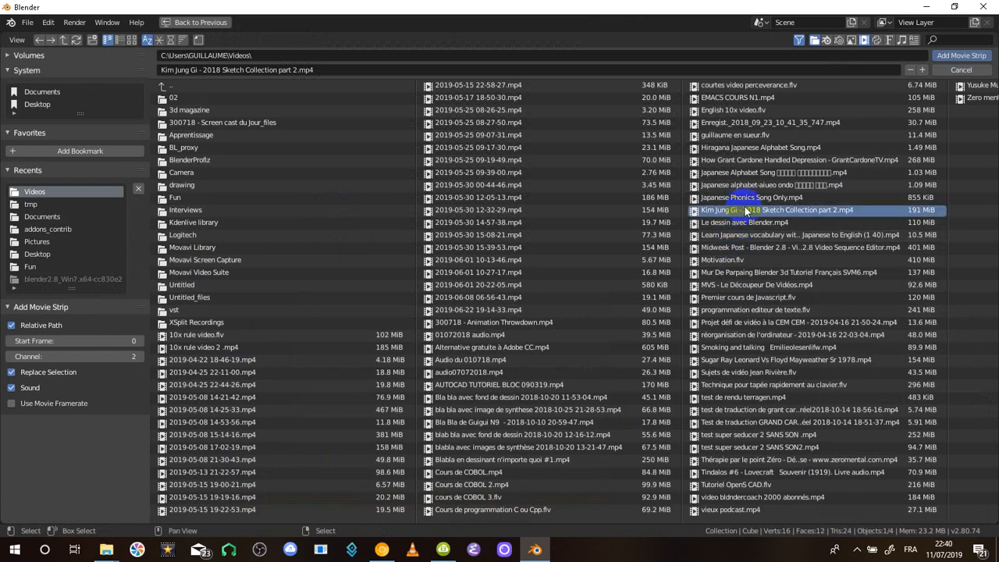
pyautogui.click(961, 55)
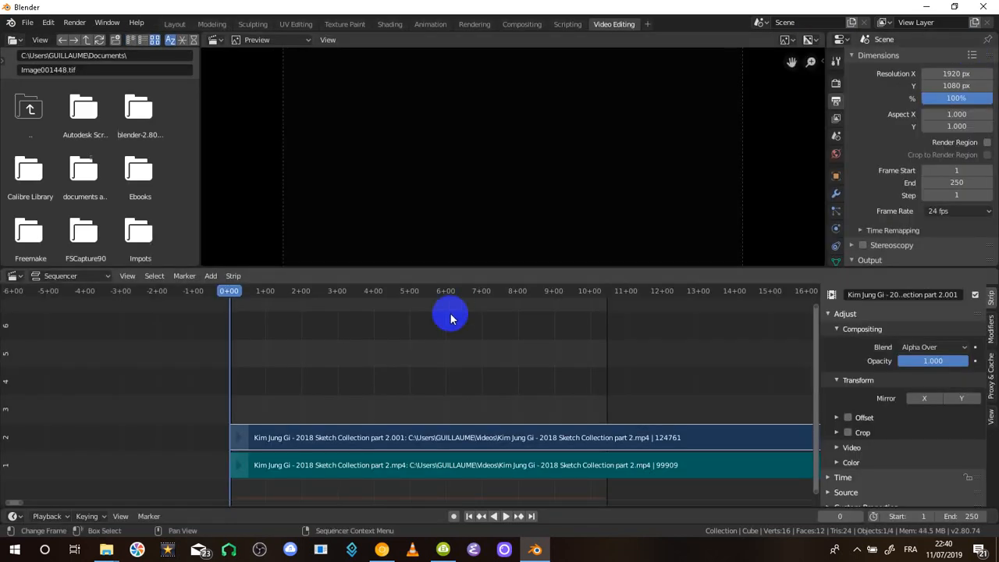
# Delete the movie and sound strips that start at frame 0.
pyautogui.press('x')
pyautogui.click(515, 461)
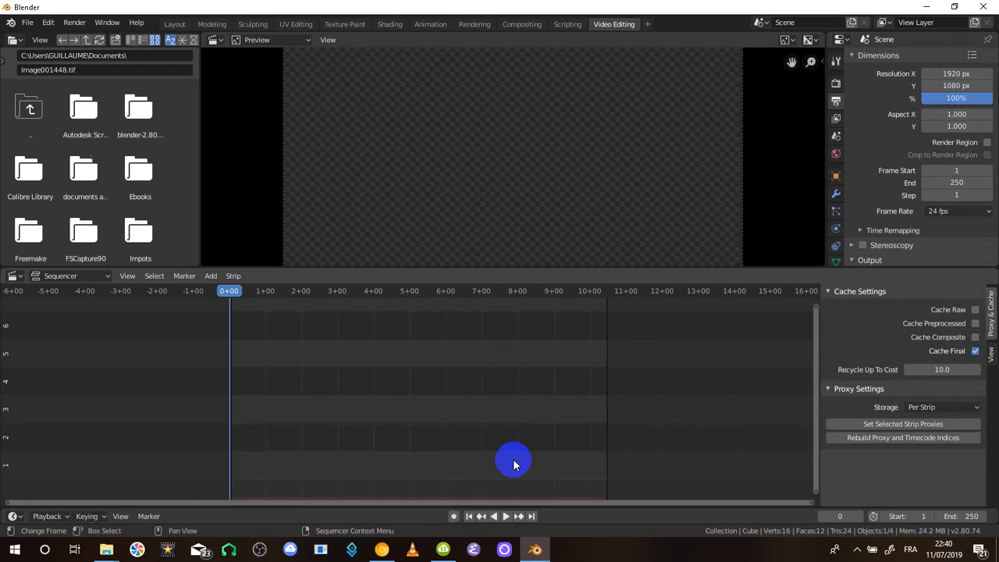
# Add the movie "AUTOCAD TUTORIEL BLOC 090319.mp4" with its sound to the sequencer at frame 0.
pyautogui.click(175, 275)
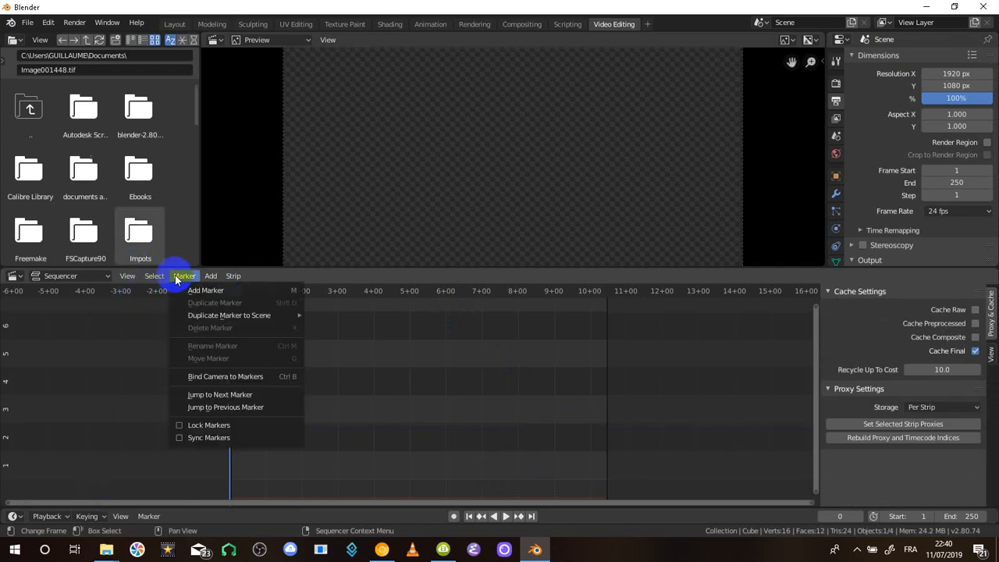
pyautogui.moveTo(211, 276)
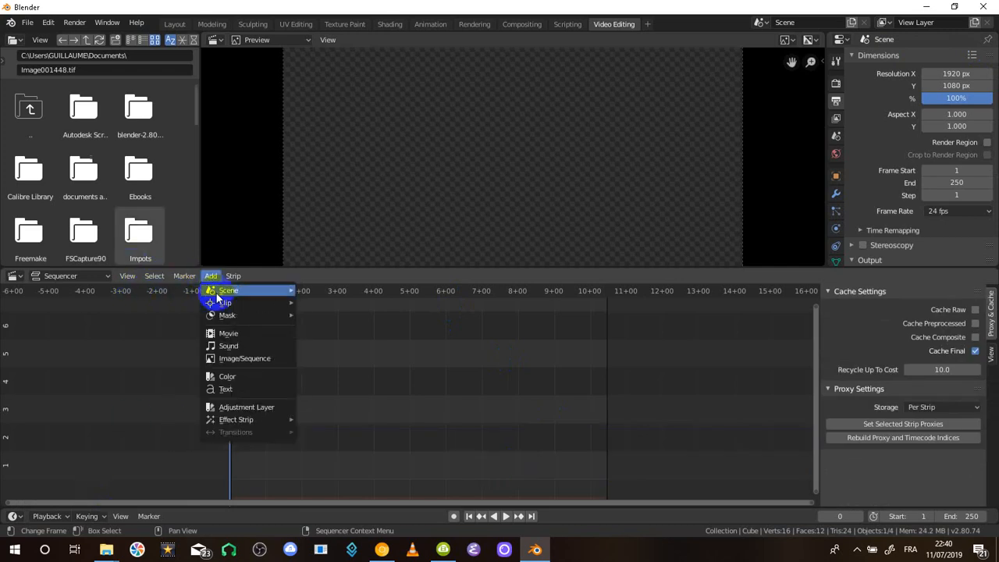
pyautogui.click(238, 337)
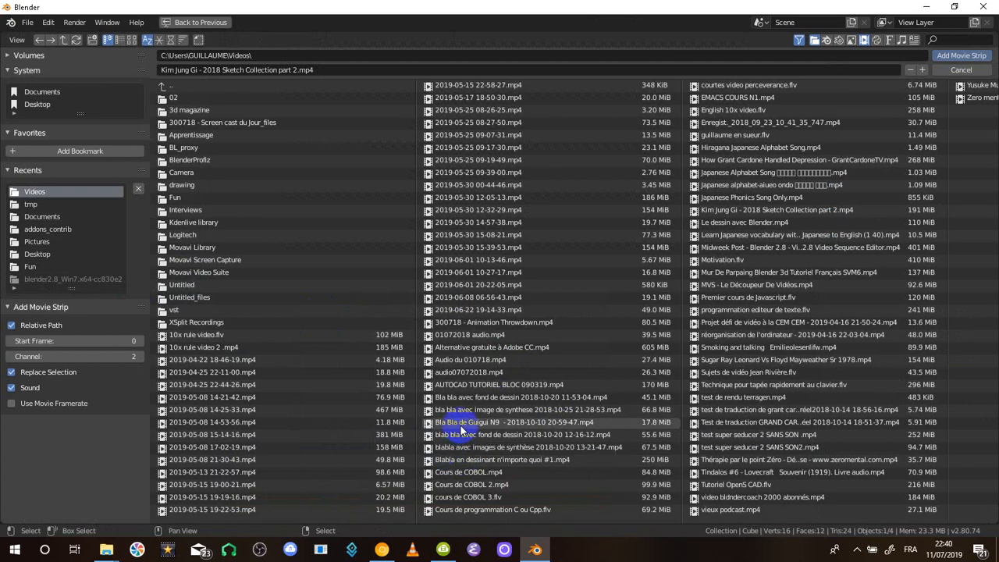
pyautogui.click(529, 384)
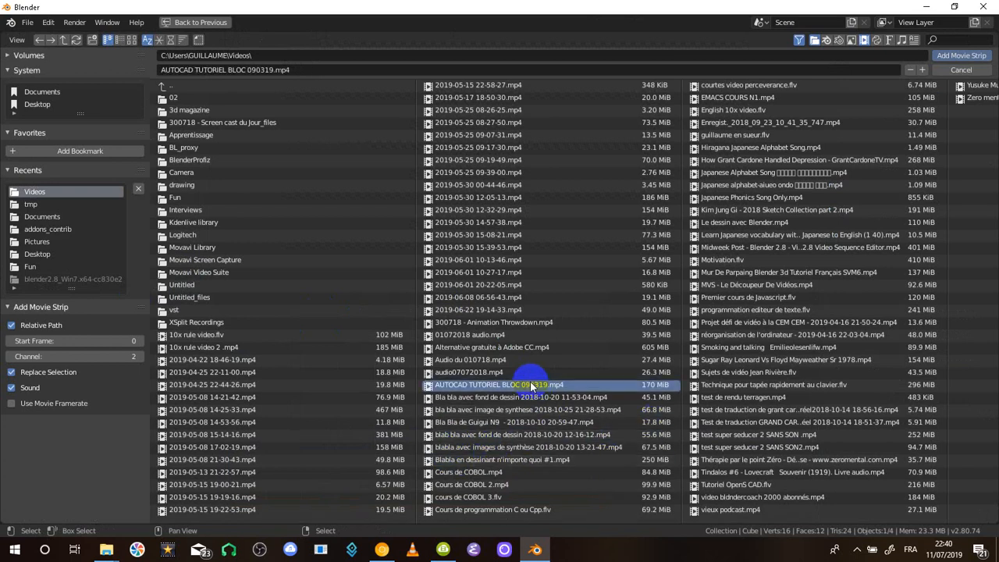
pyautogui.click(953, 56)
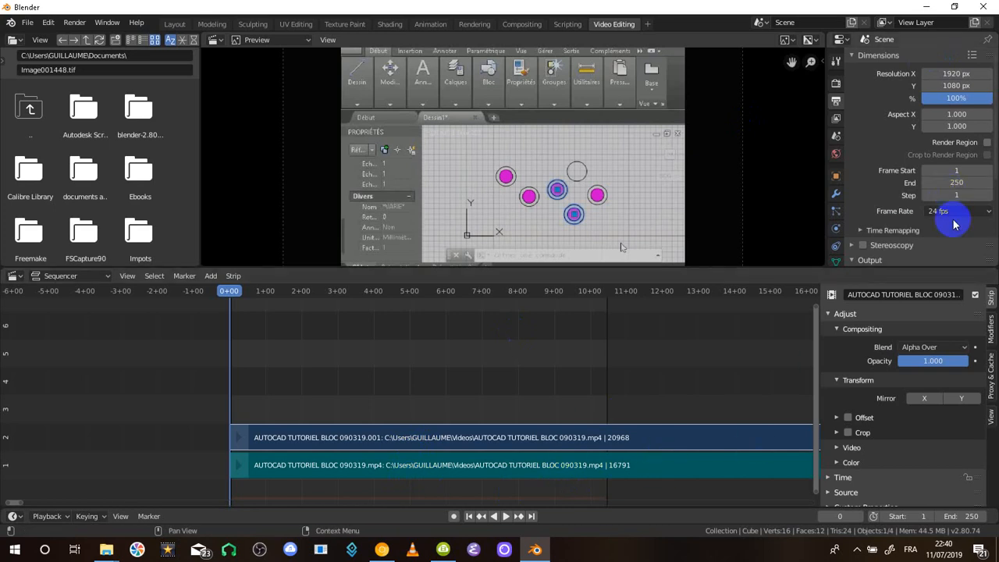
# Try 30 fps as the scene's frame rate, and settle on 29.97 fps.
pyautogui.click(980, 214)
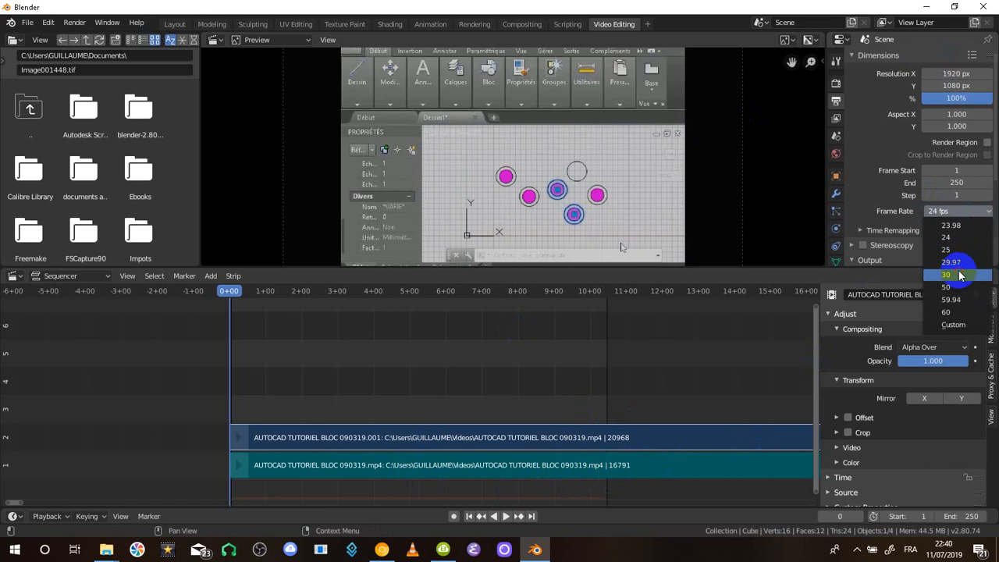
pyautogui.click(960, 276)
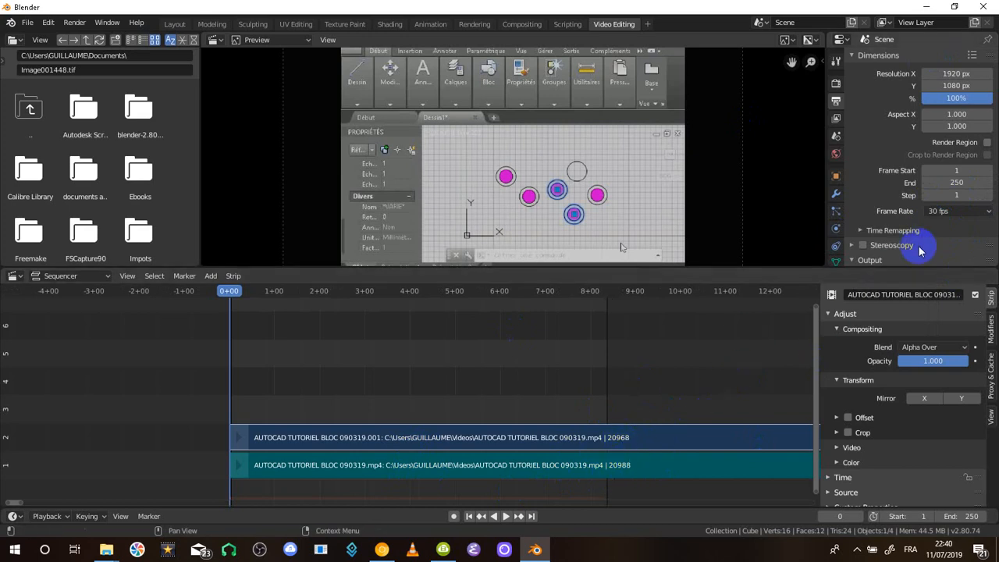
pyautogui.click(946, 212)
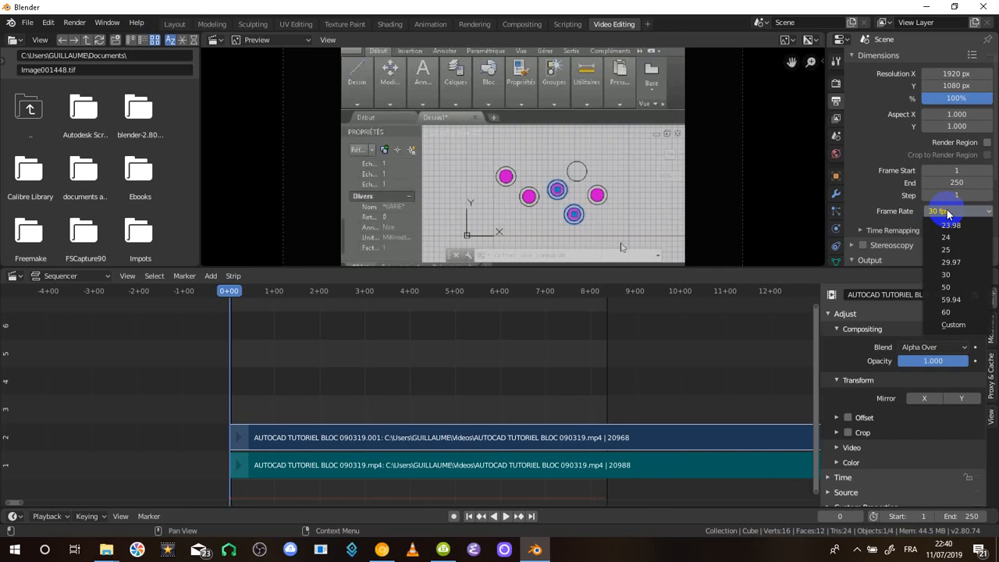
pyautogui.click(952, 263)
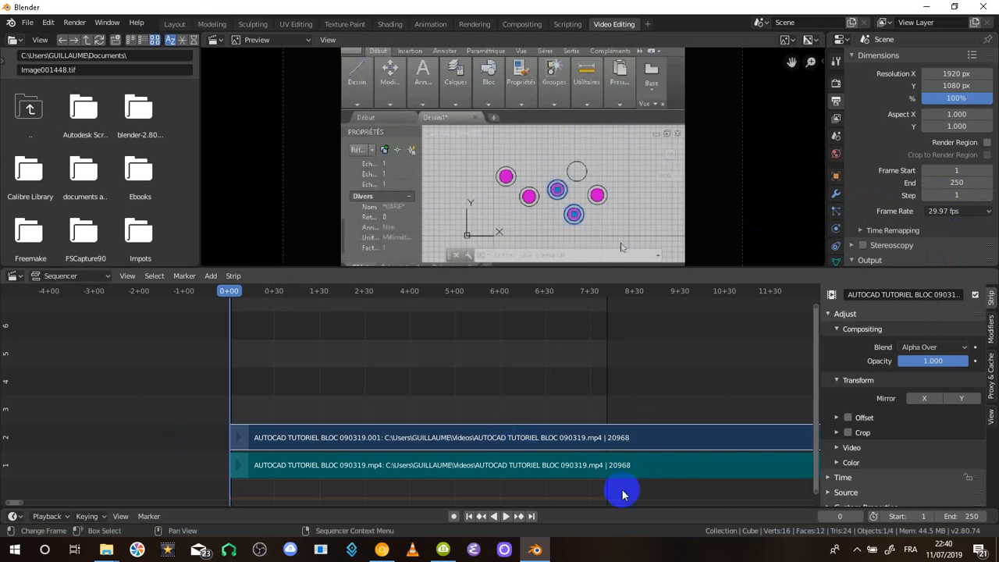
# Move the playhead to frame 86 in the sequencer.
pyautogui.scroll(-3, 305, 382)
pyautogui.scroll(-1, 304, 382)
pyautogui.scroll(2, 642, 457)
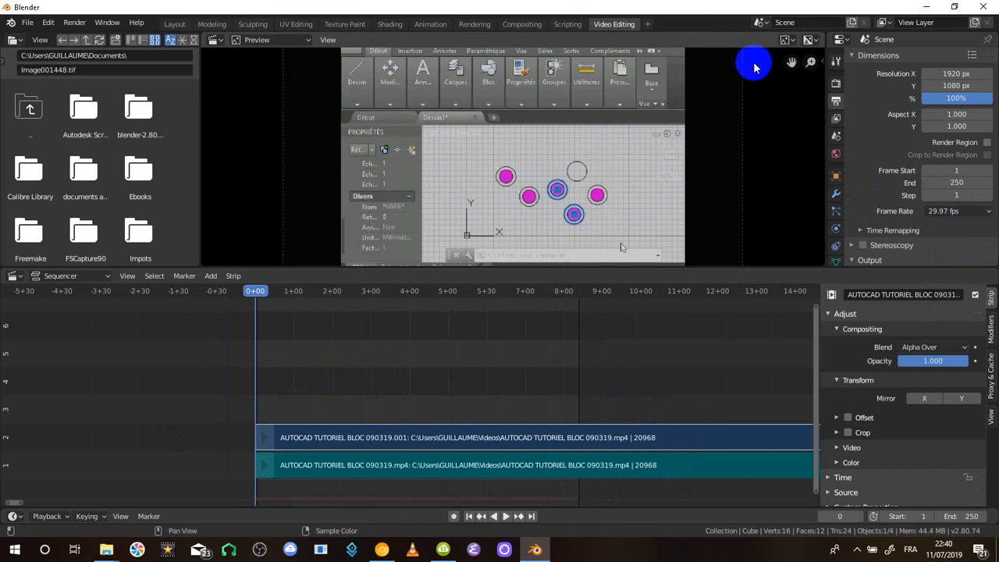
pyautogui.click(364, 366)
pyautogui.click(364, 303)
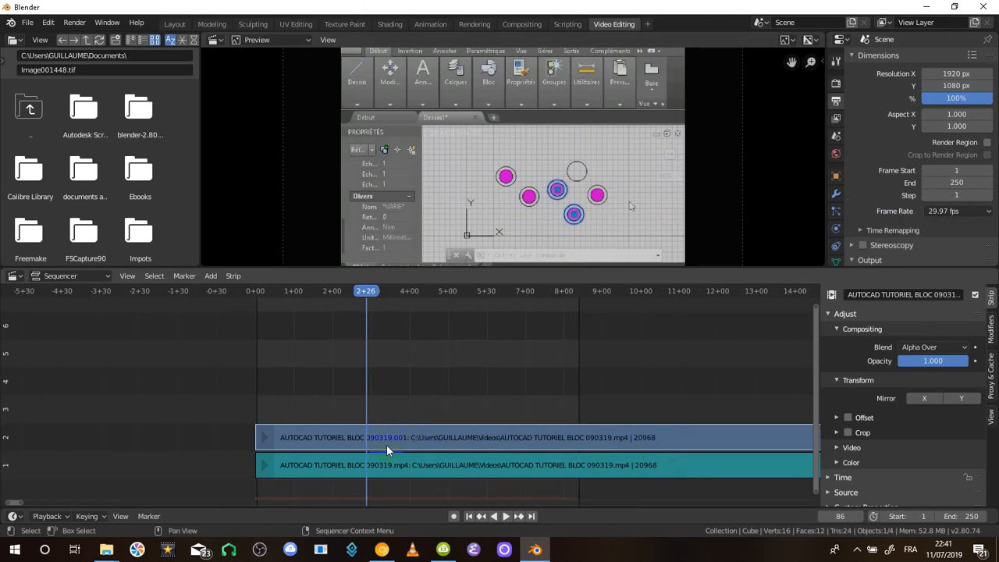
# Select the sound strip and the movie strip alternately to compare their strip properties, ending on the movie strip.
pyautogui.click(332, 469)
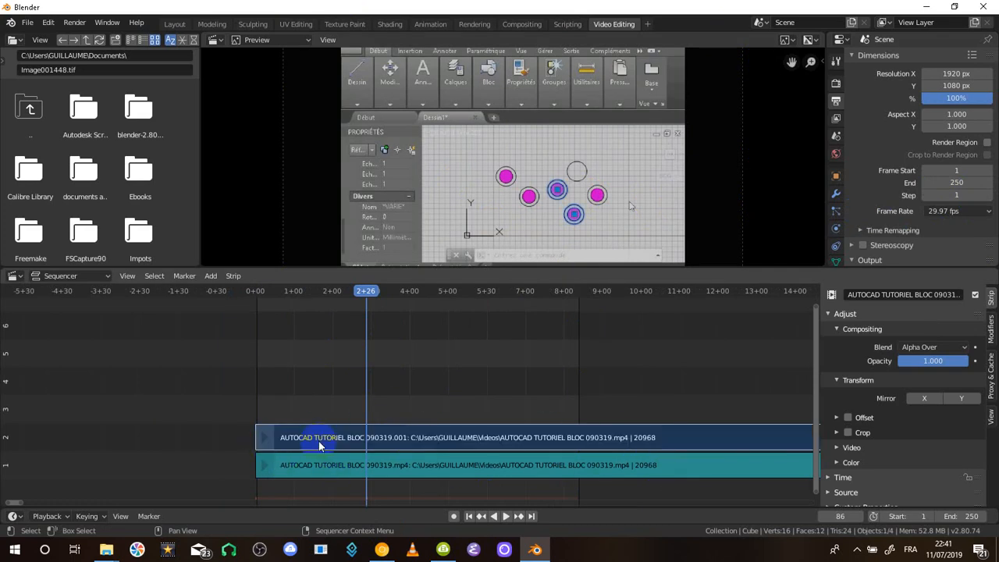
pyautogui.click(344, 462)
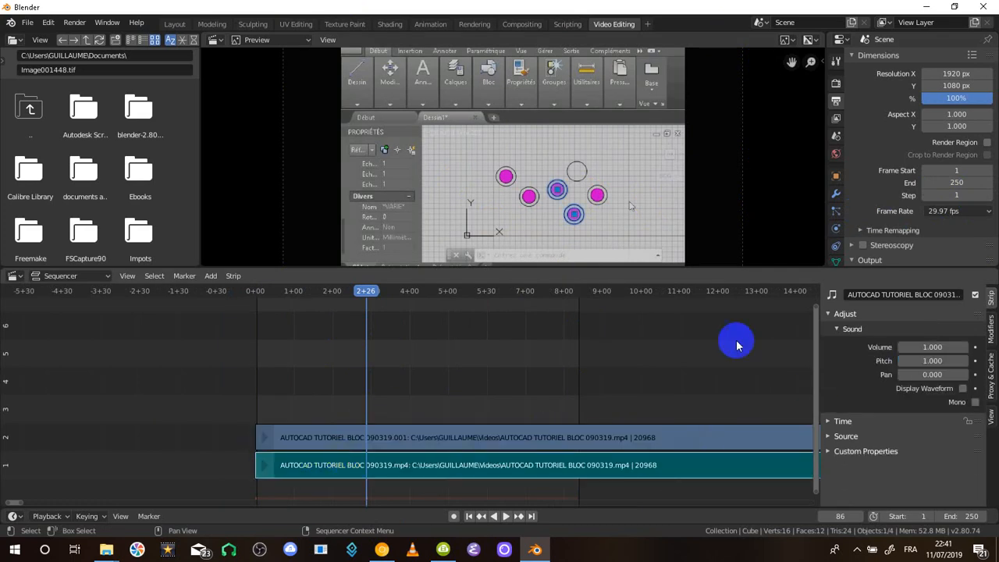
pyautogui.click(437, 437)
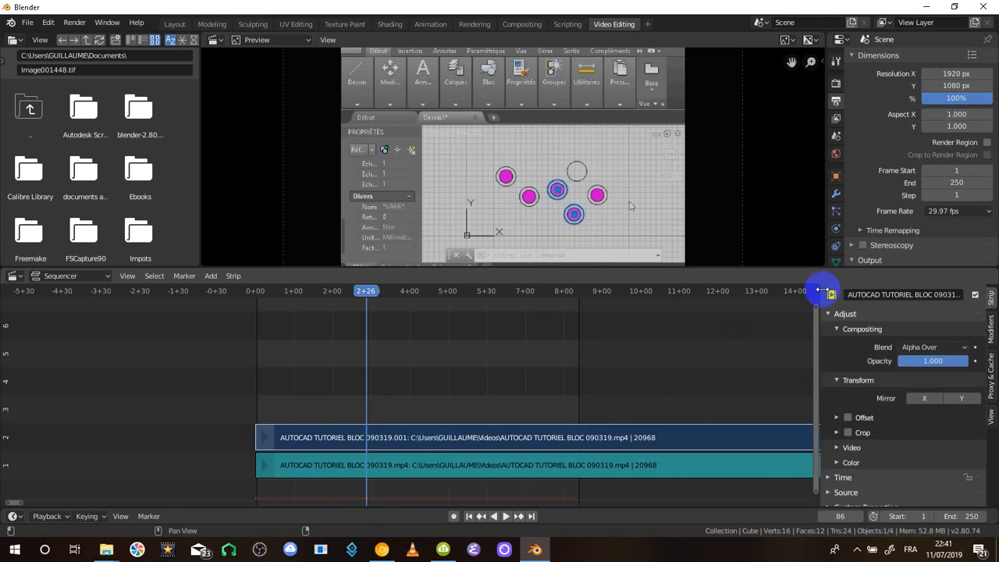
pyautogui.click(477, 465)
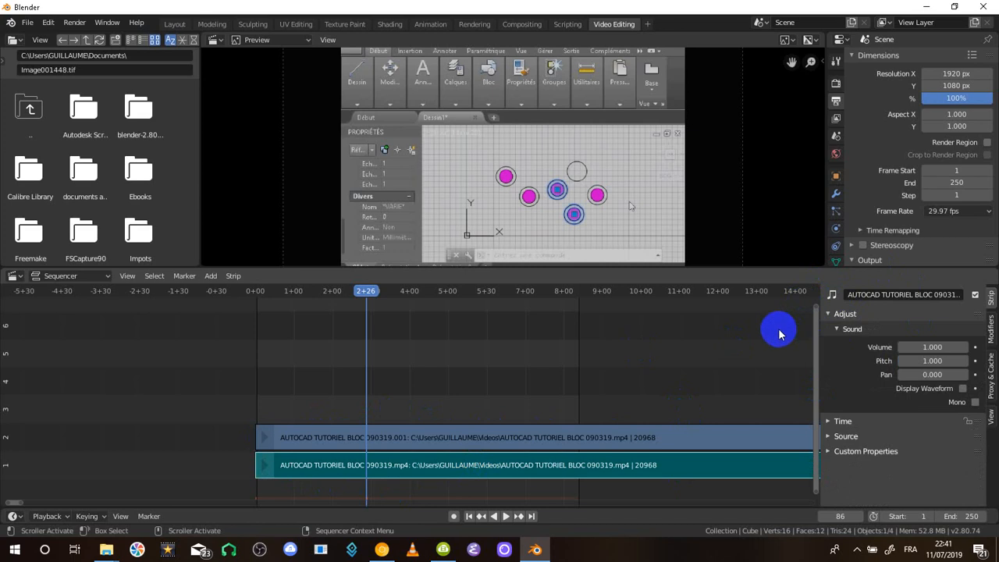
pyautogui.click(391, 449)
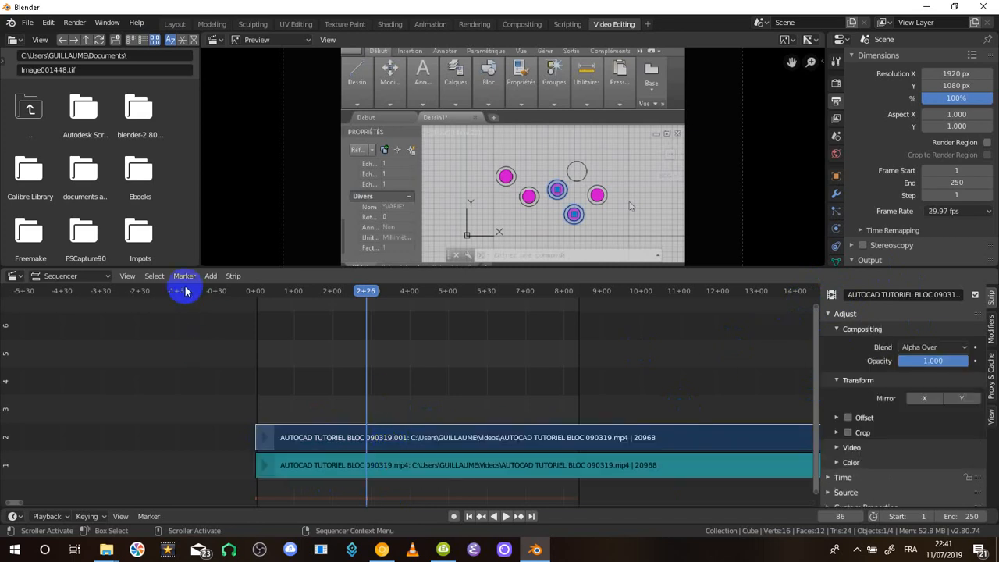
# Add a text strip at frame 86 and place the playhead over it at frame 99.
pyautogui.click(210, 277)
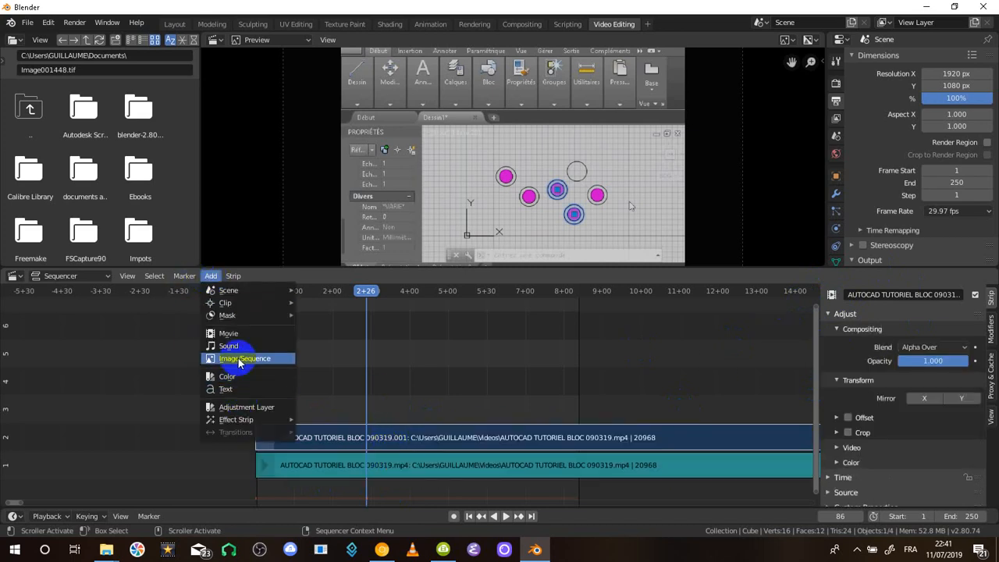
pyautogui.moveTo(243, 317)
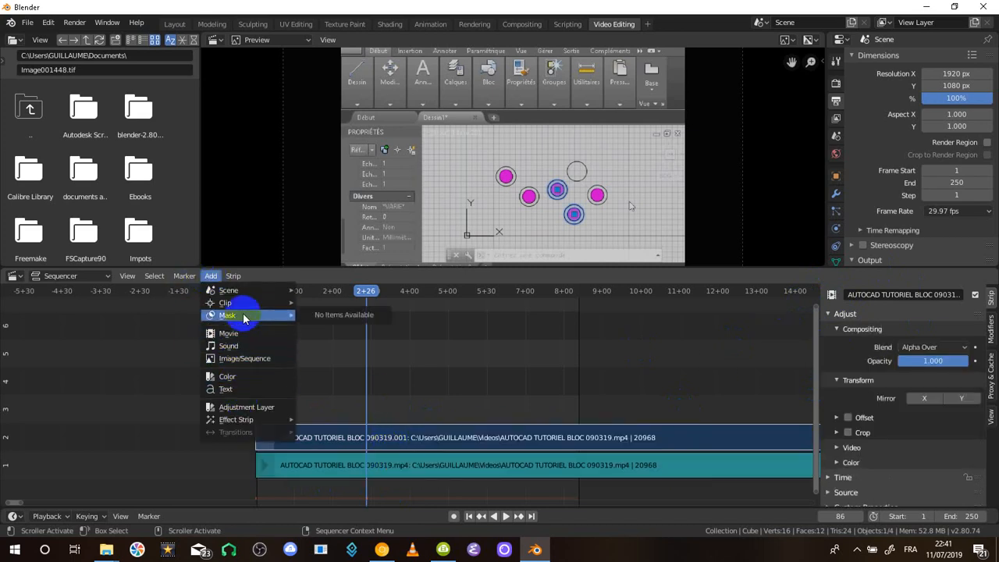
pyautogui.click(242, 389)
pyautogui.click(383, 292)
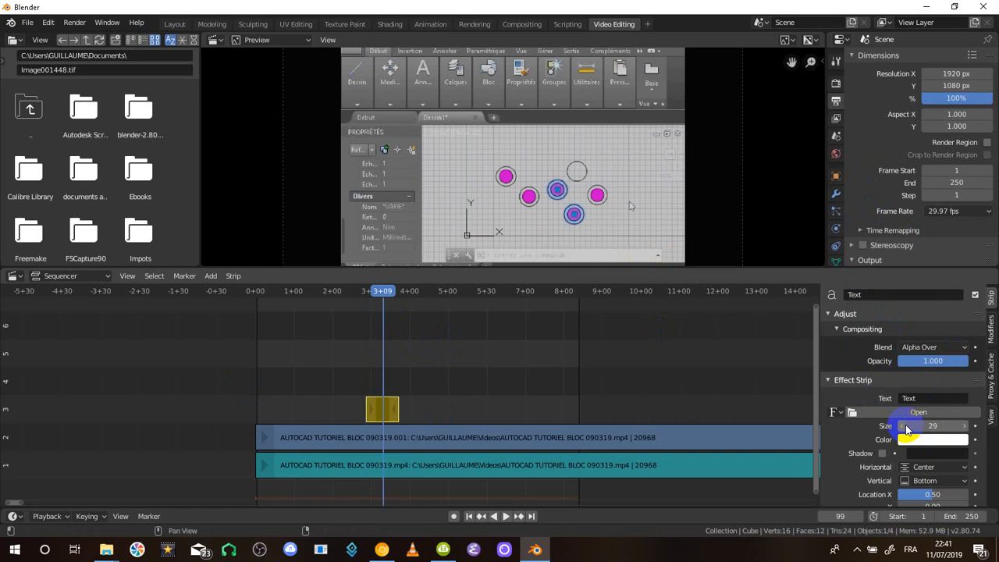
# Enlarge the text strip's size to 489 and change its color to blue.
pyautogui.moveTo(907, 429); pyautogui.dragTo(221, 453)
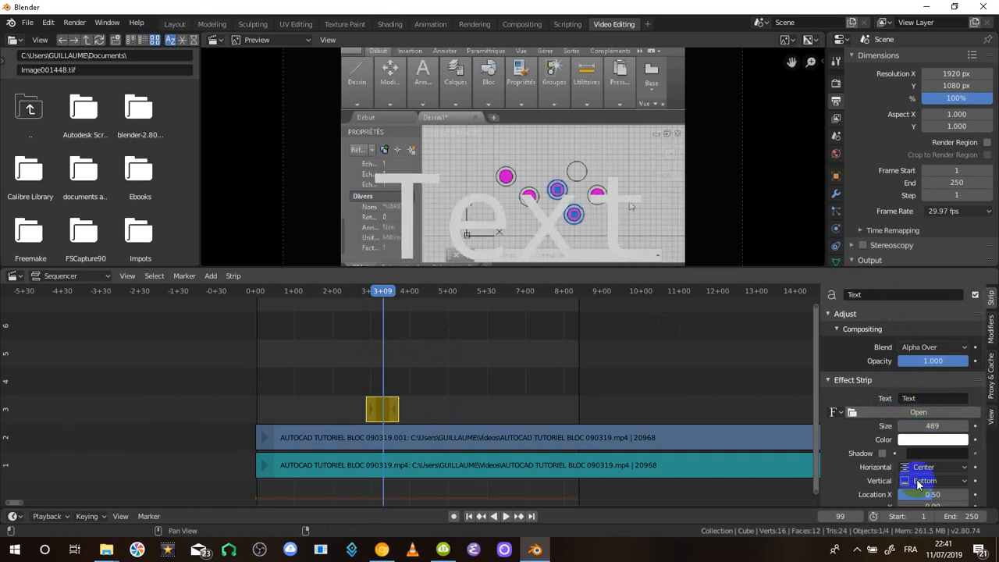
pyautogui.click(921, 439)
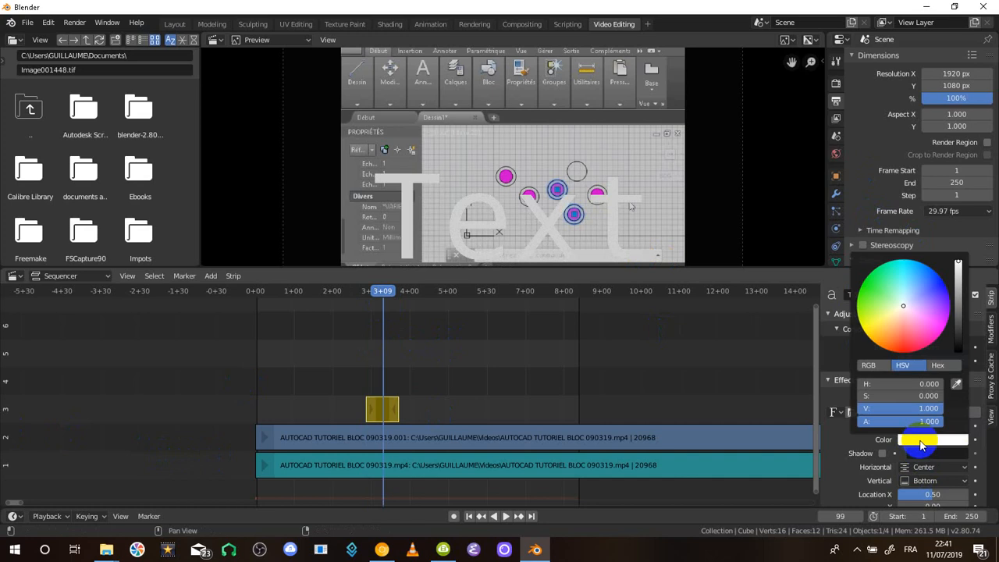
pyautogui.moveTo(905, 320); pyautogui.dragTo(937, 273)
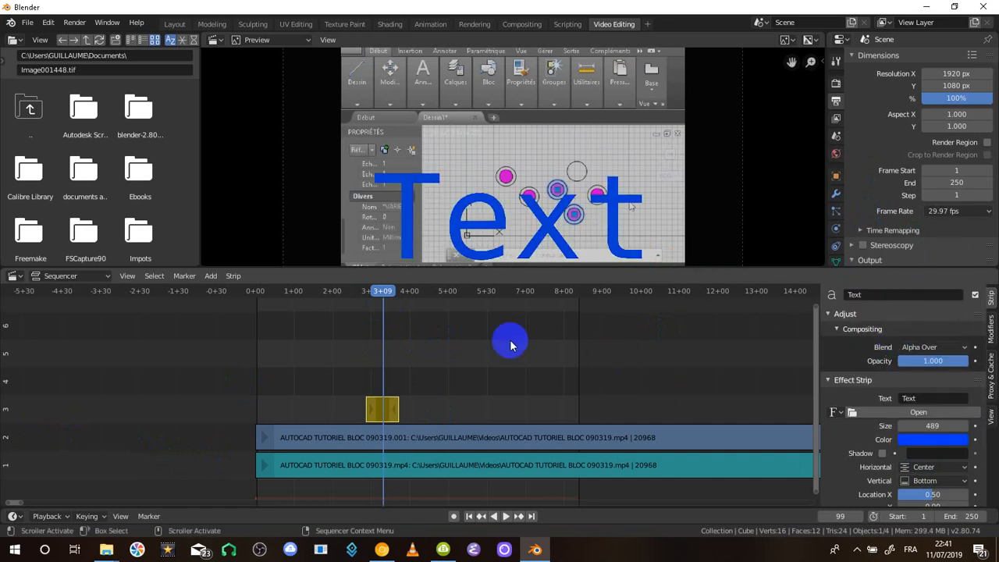
# Preview the movie without and with the text by placing the playhead at frame 72 and at frame 92.
pyautogui.click(348, 291)
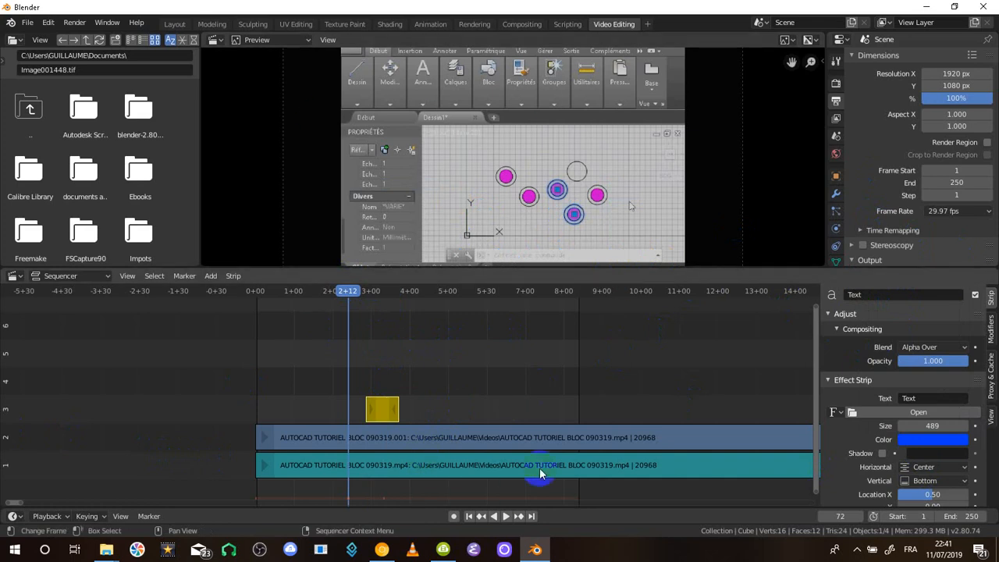
pyautogui.click(373, 290)
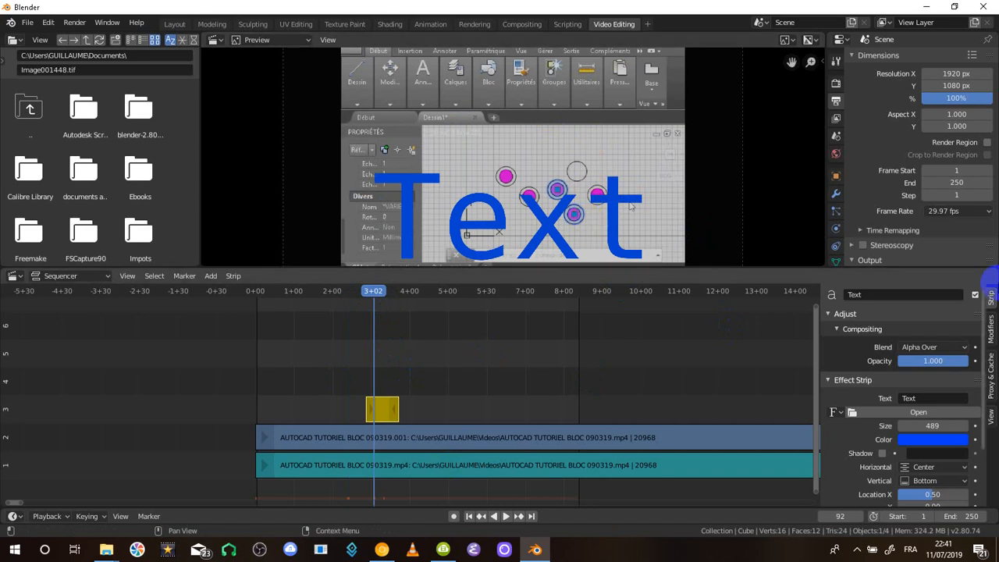
pyautogui.scroll(-3, 919, 367)
pyautogui.scroll(3, 920, 375)
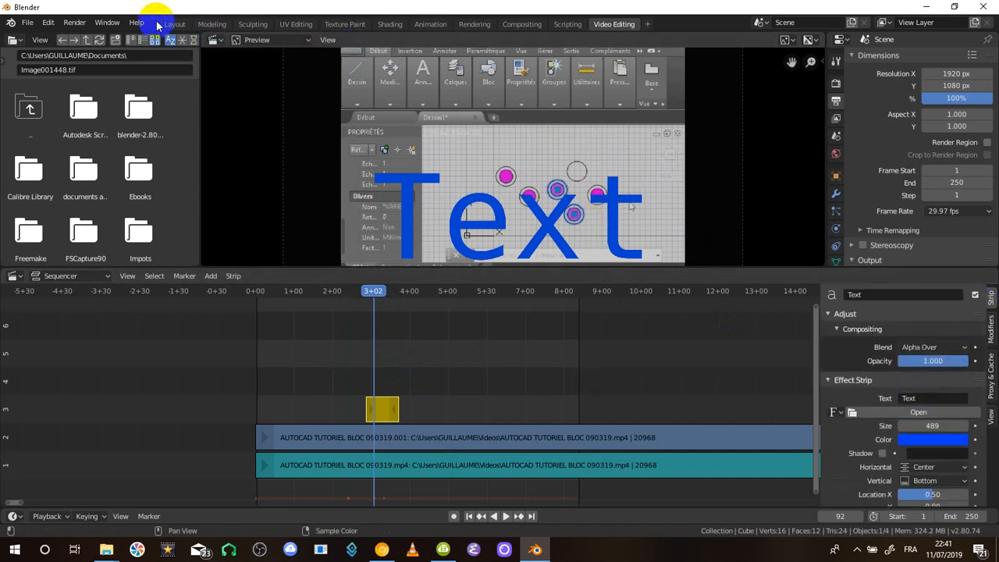
# Look through the Modeling, Sculpting, Texture Paint and Layout workspaces, viewing the two boxes from another angle in Sculpting.
pyautogui.click(212, 24)
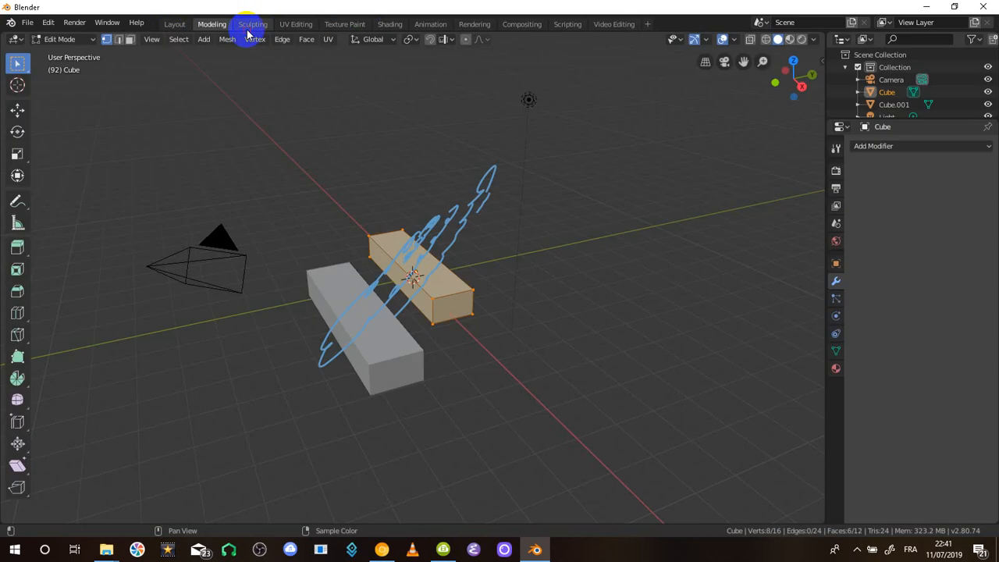
pyautogui.click(251, 26)
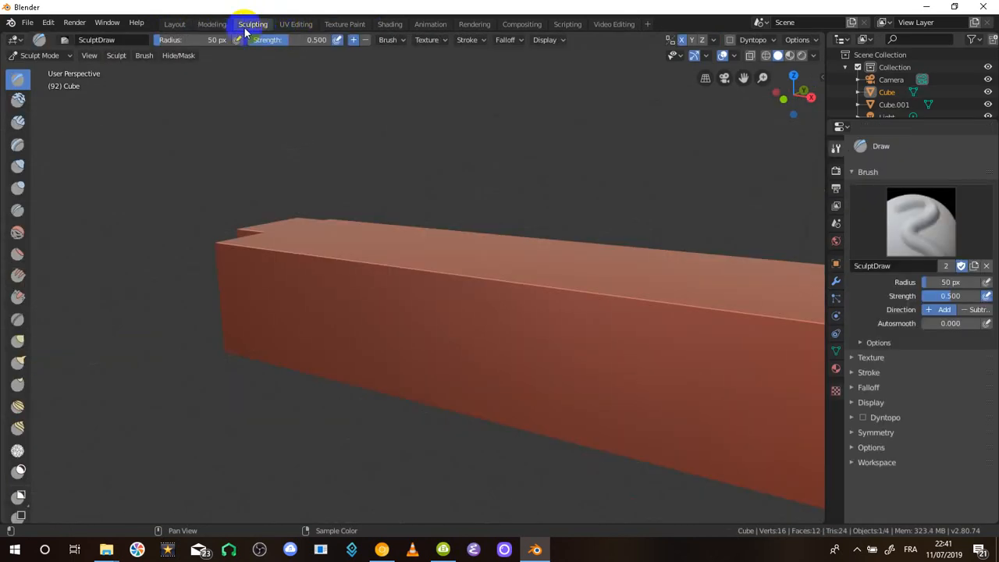
pyautogui.scroll(-5, 335, 243)
pyautogui.moveTo(335, 242); pyautogui.dragTo(464, 312, button='middle')
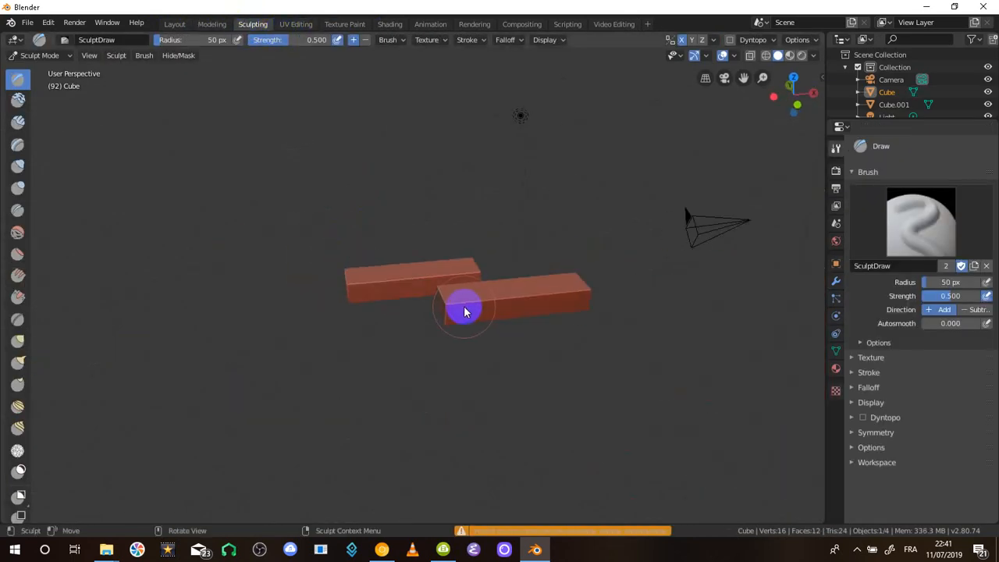
pyautogui.scroll(3, 468, 316)
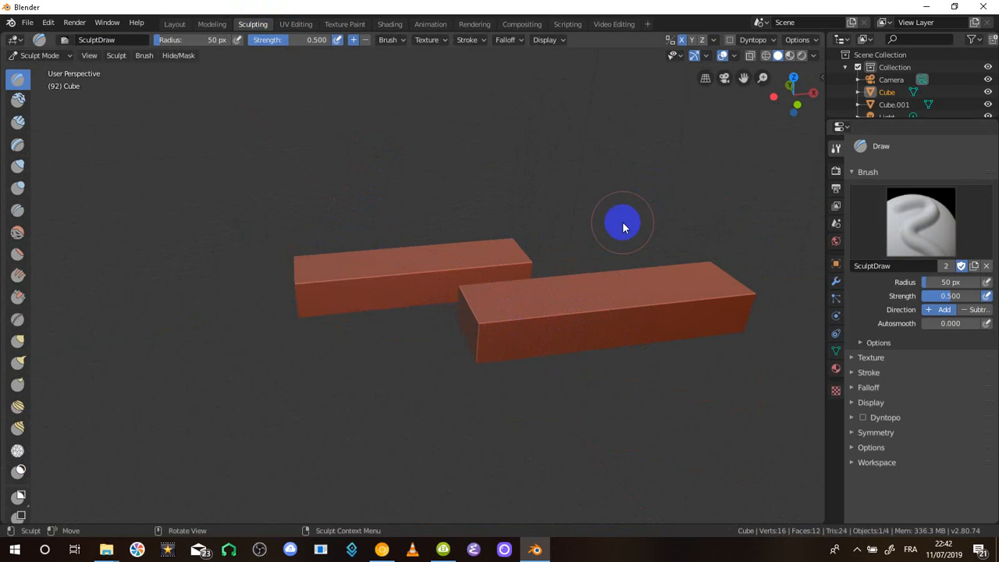
pyautogui.click(344, 24)
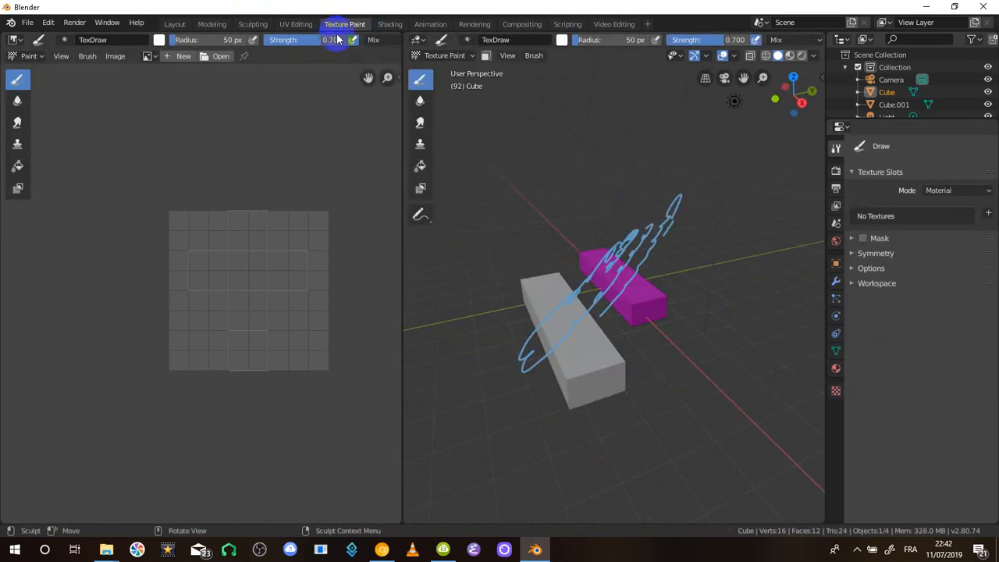
pyautogui.click(174, 24)
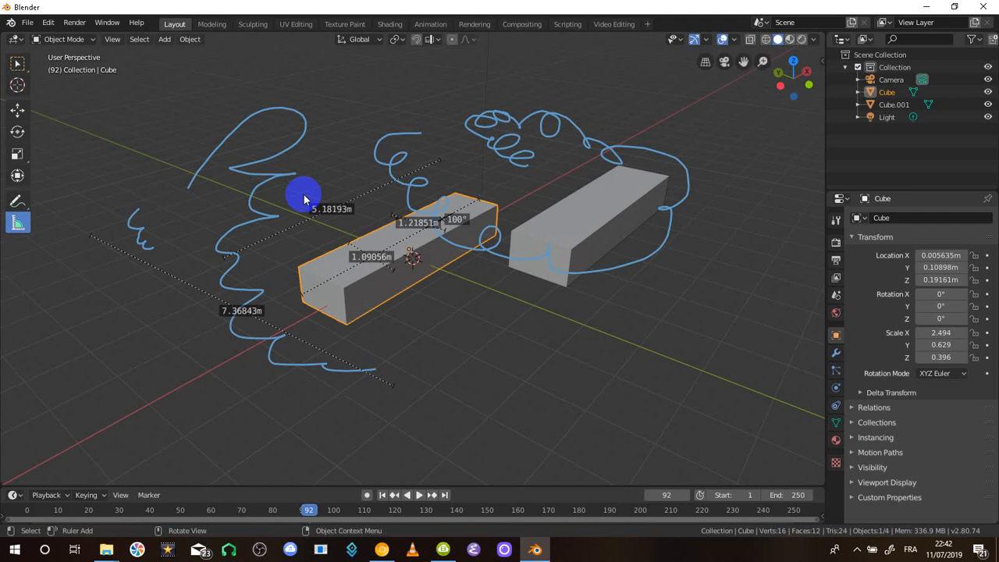
# Return to the Video Editing workspace and move the playhead to frame 182.
pyautogui.click(613, 24)
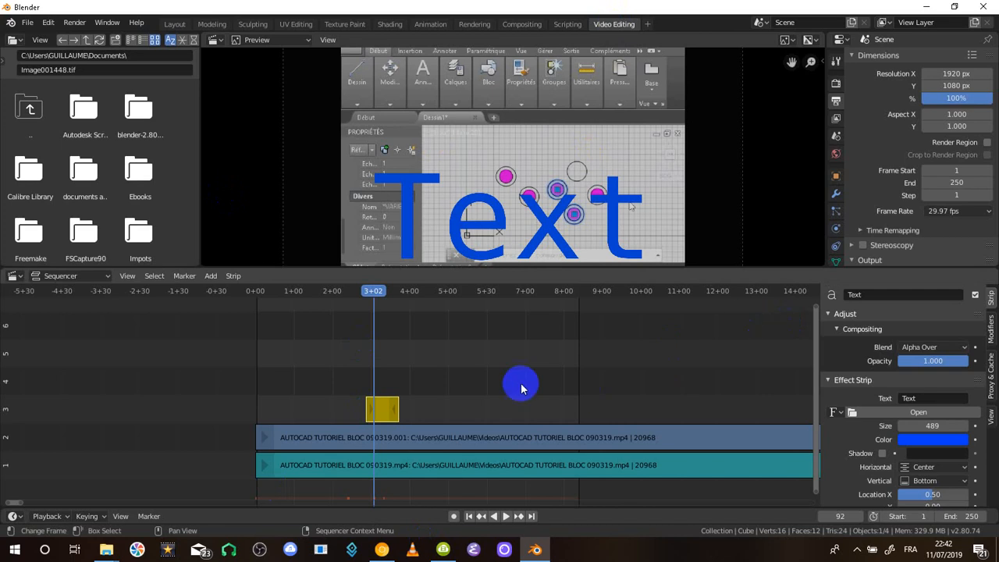
pyautogui.click(488, 292)
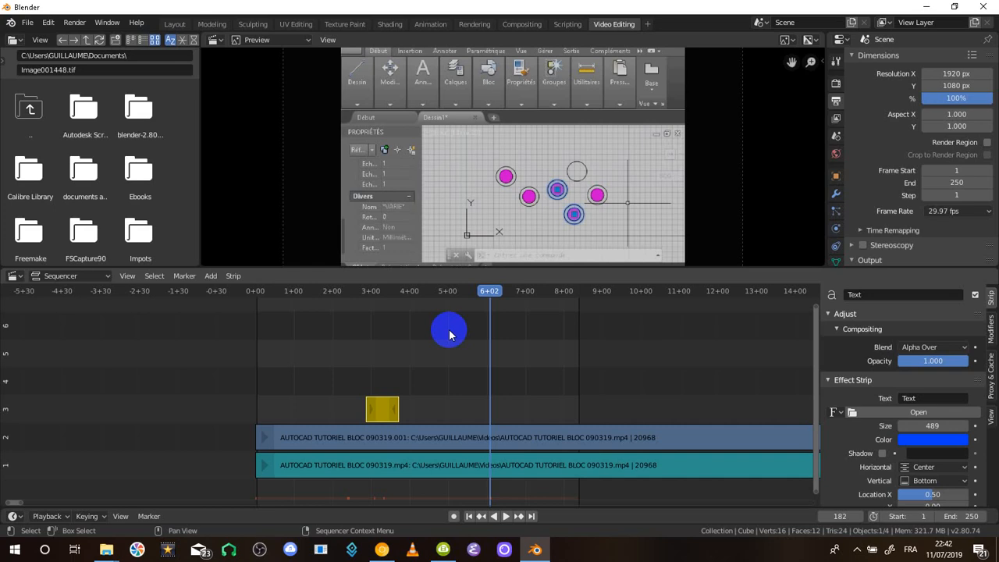
pyautogui.click(857, 549)
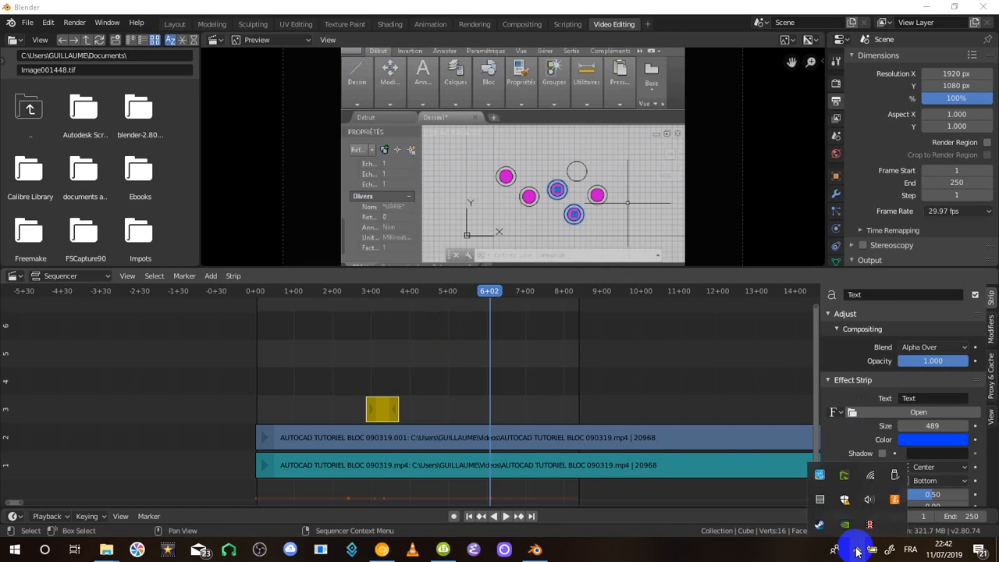
pyautogui.click(457, 517)
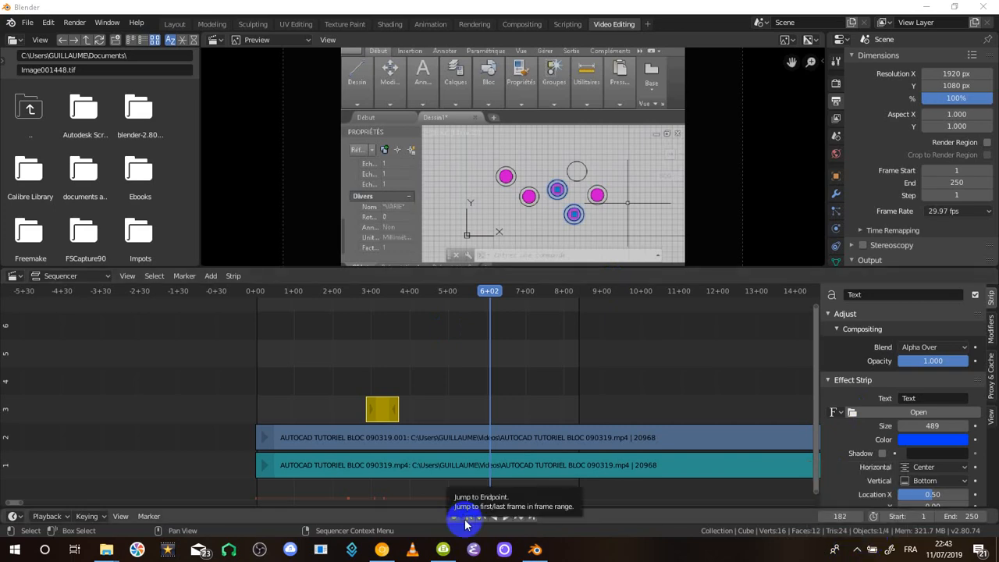
pyautogui.click(857, 550)
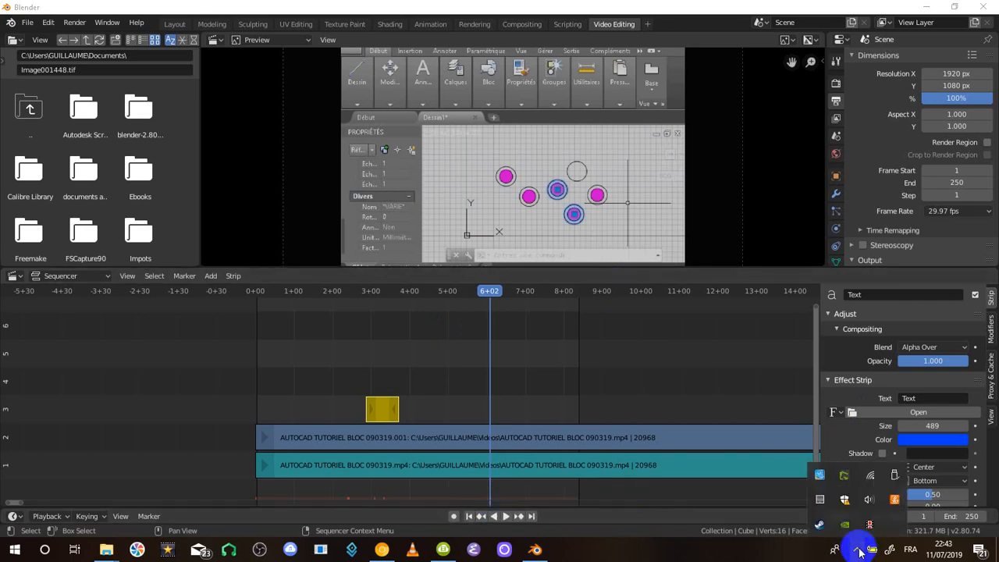